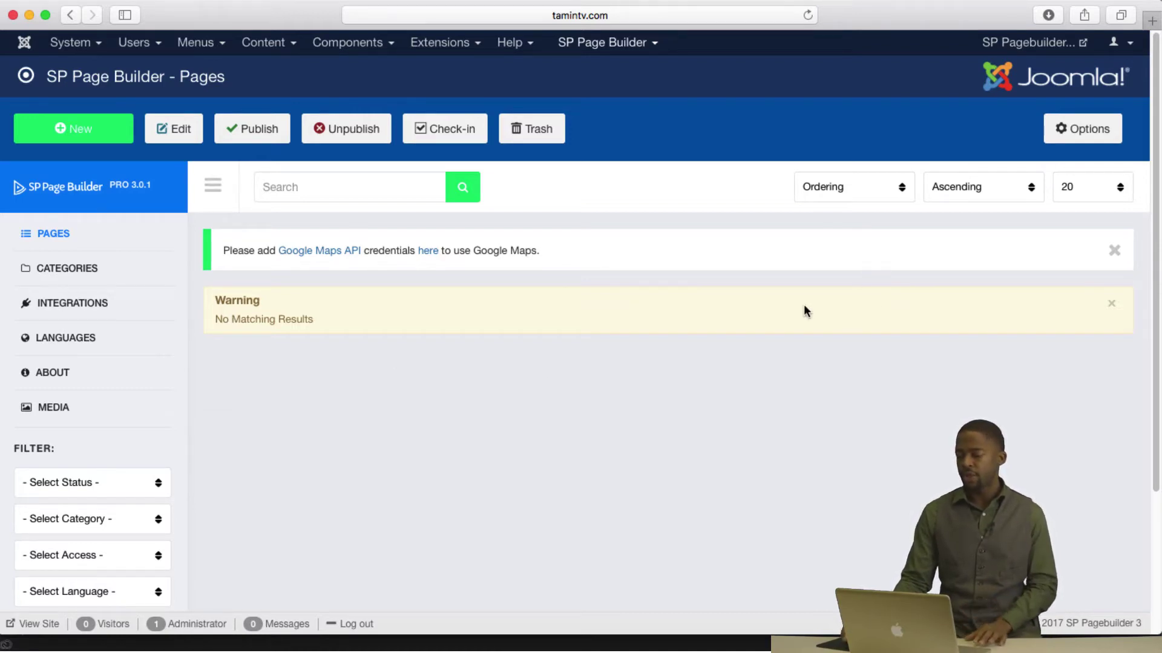
Save the configuration settings and start a new category from the Categories list.
click(1079, 131)
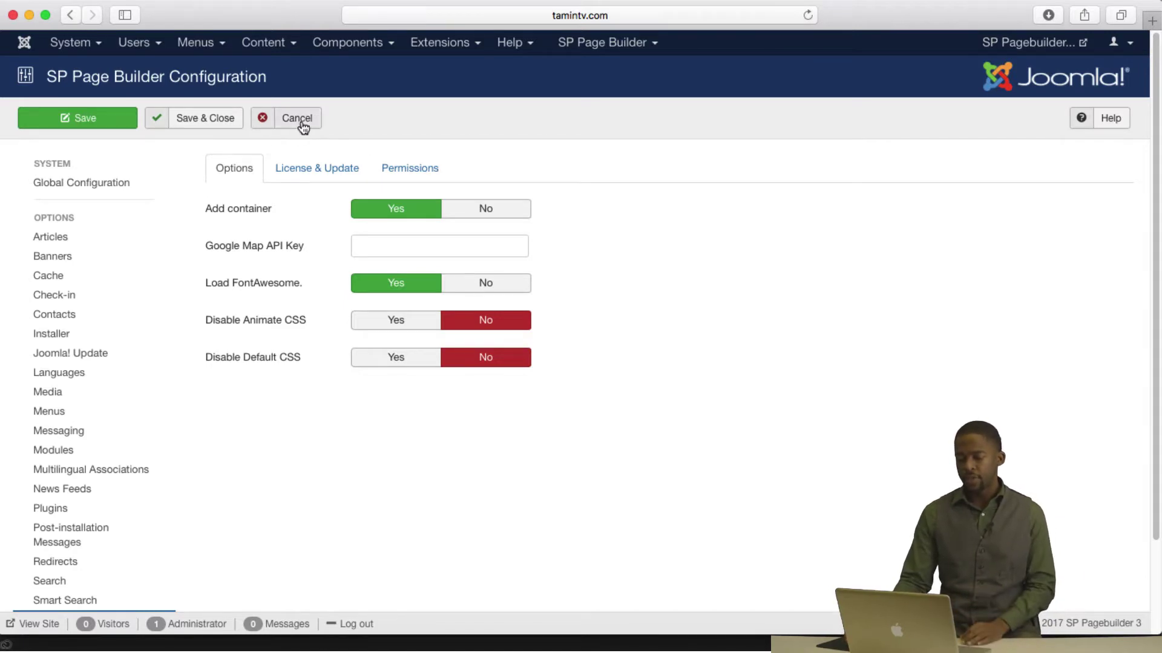
click(212, 119)
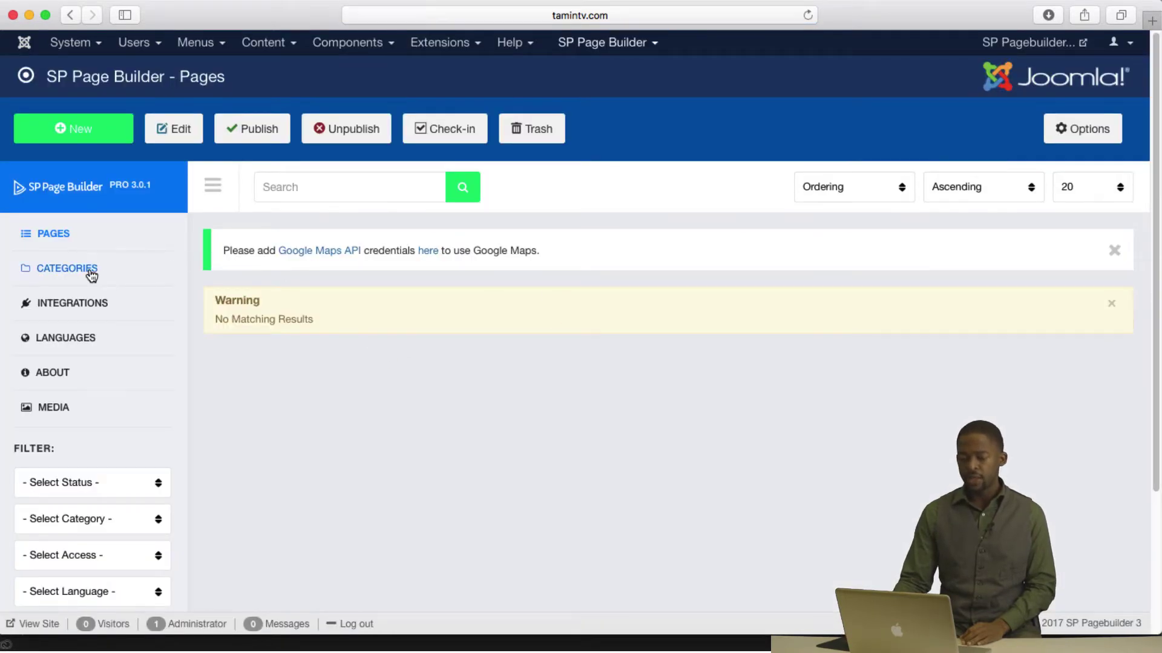
click(89, 267)
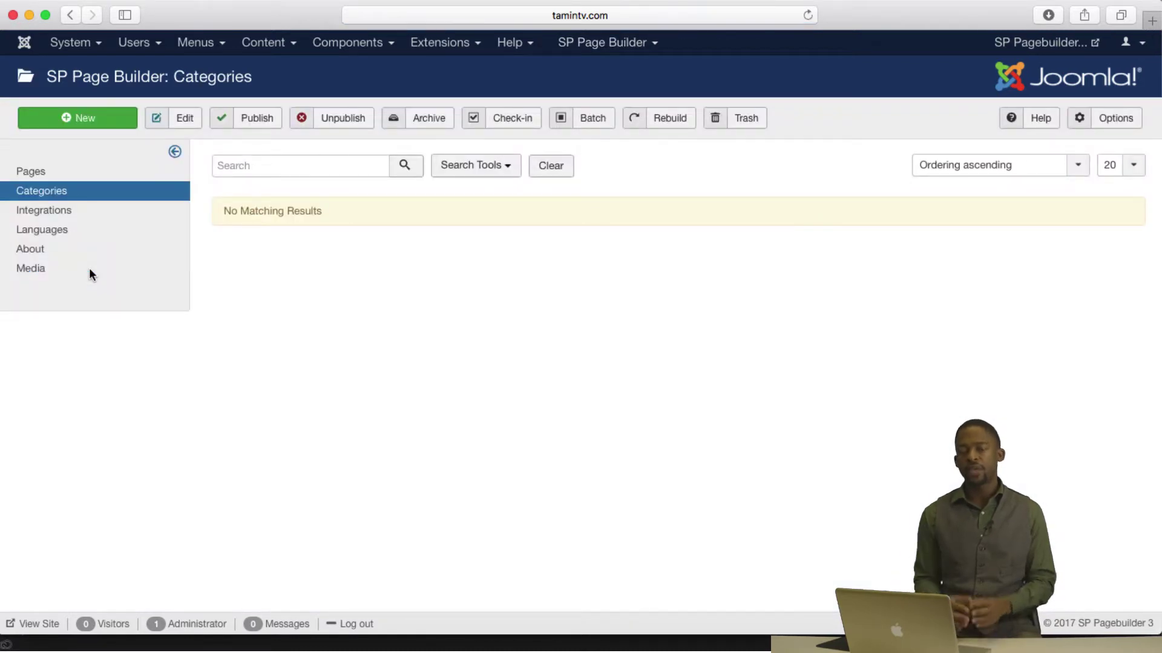
click(104, 121)
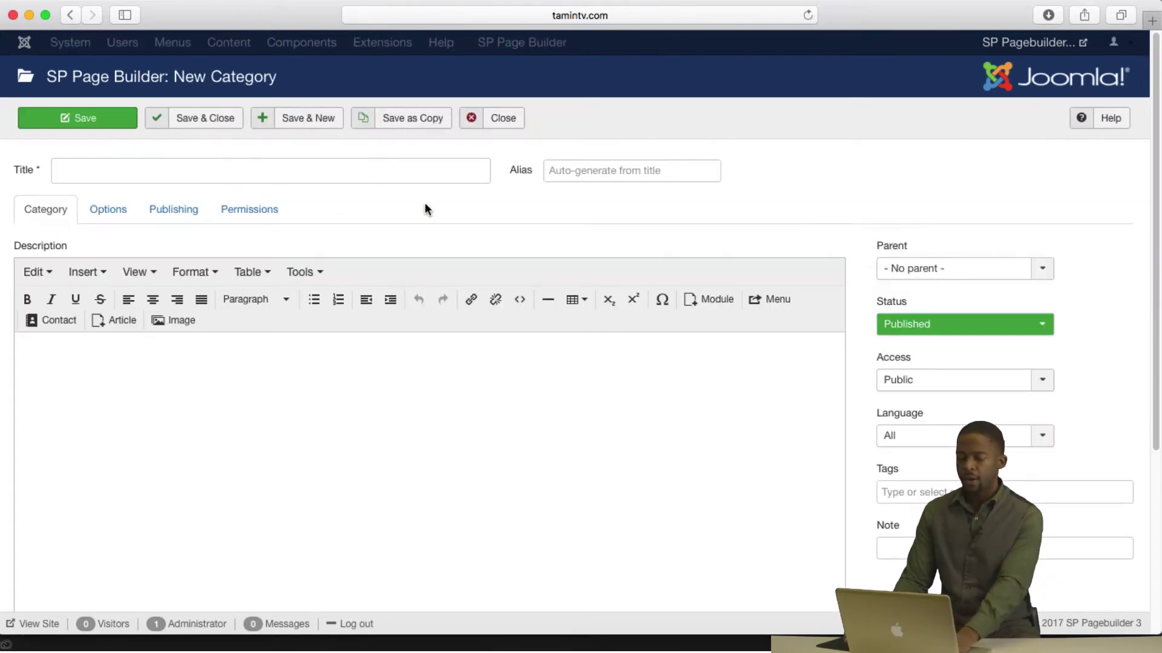
text(Category)
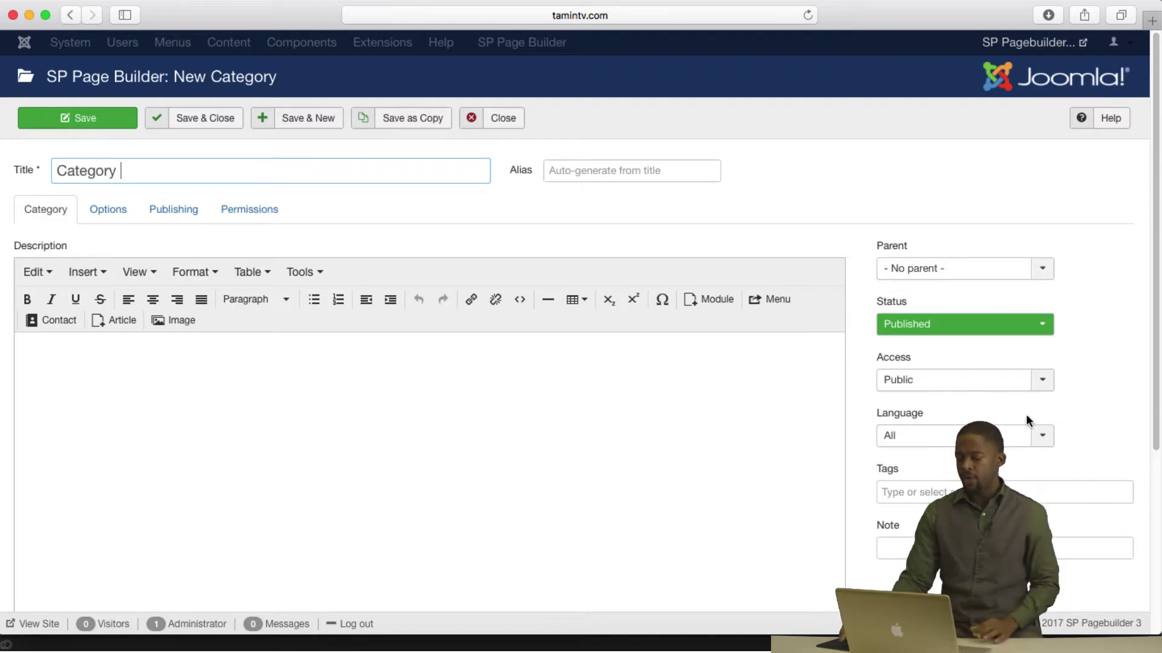
scroll(1025, 417, down, 3)
Give the category Public access and All languages, review Options, then save and close.
click(949, 263)
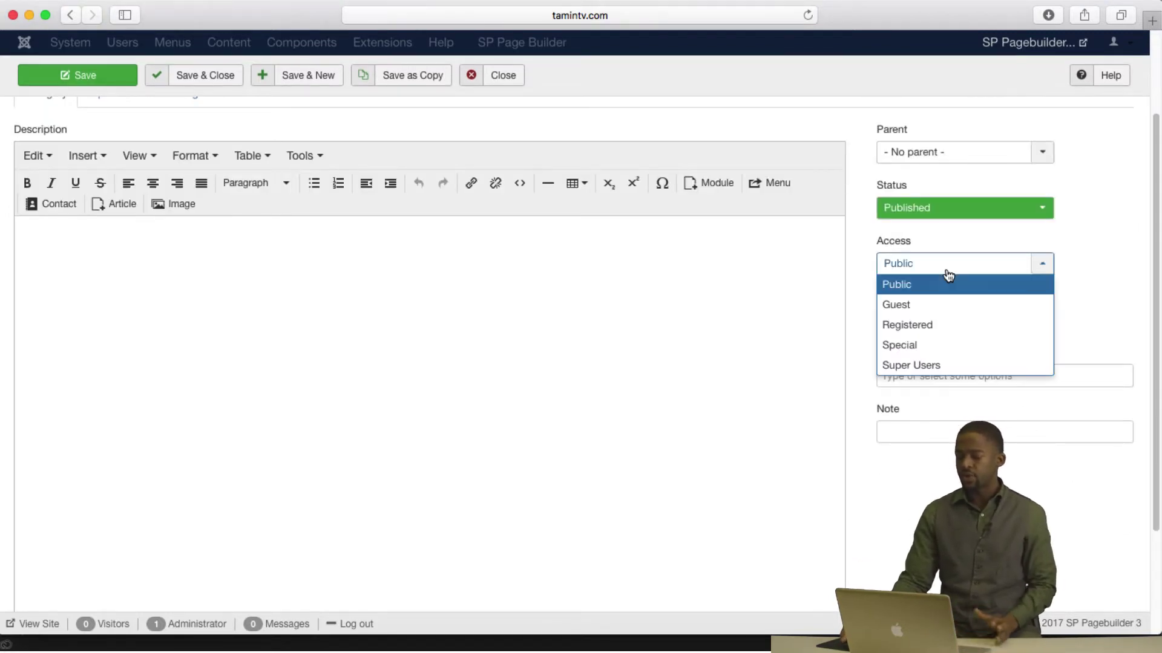
click(1103, 284)
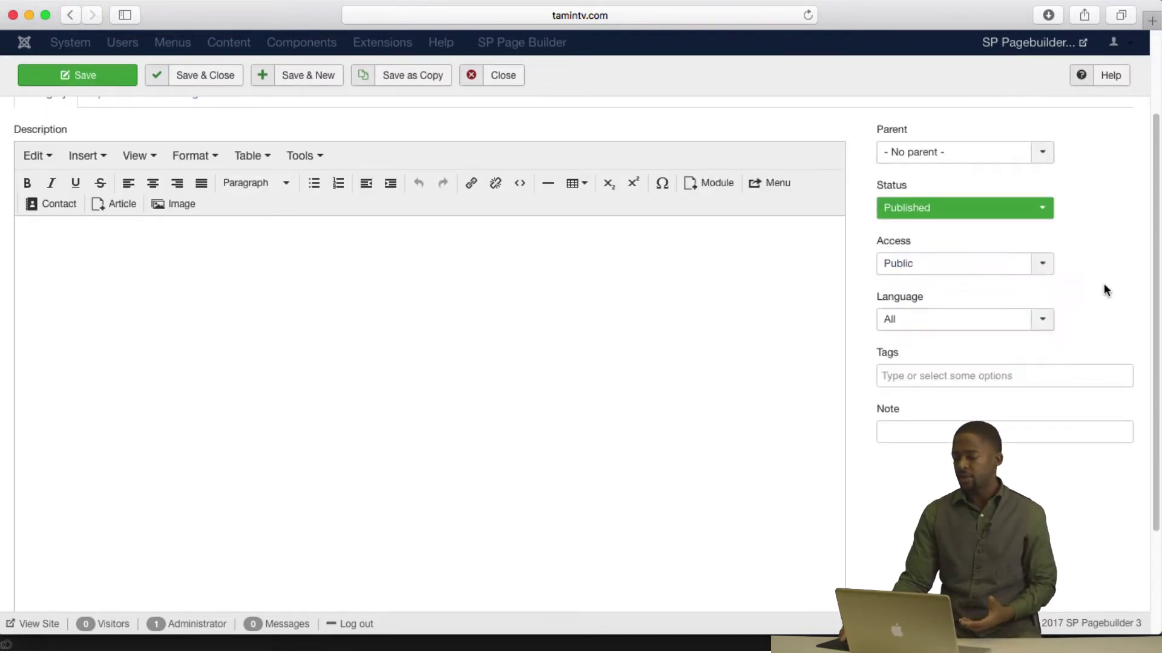
click(978, 323)
click(1082, 293)
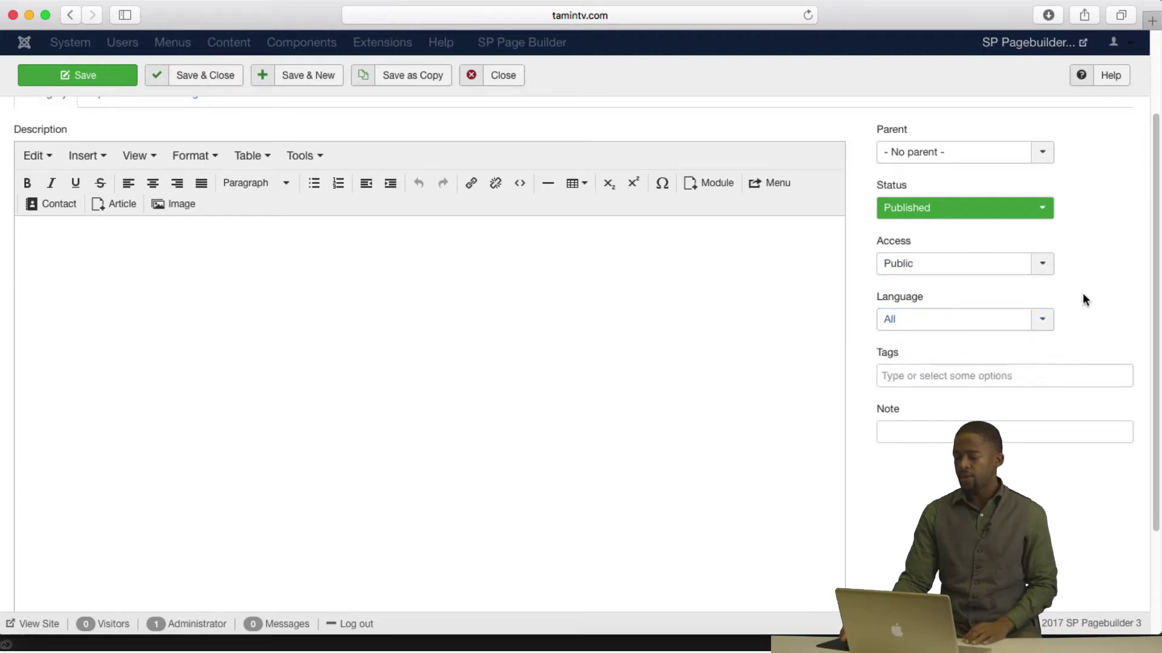
scroll(1084, 292, up, 5)
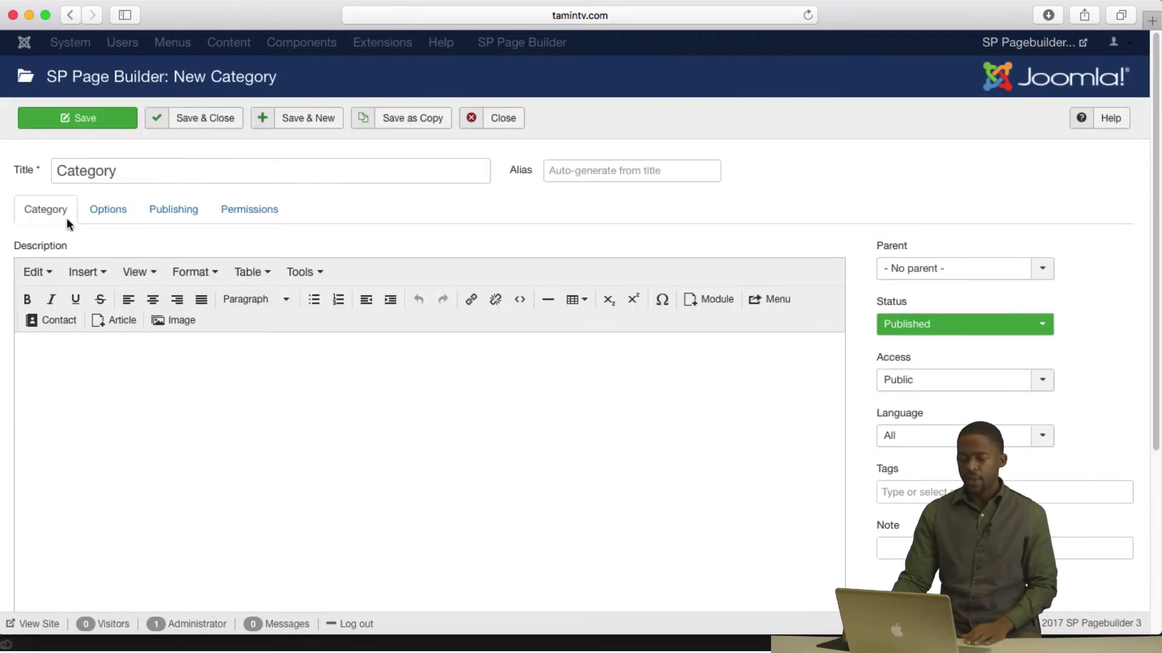
click(108, 209)
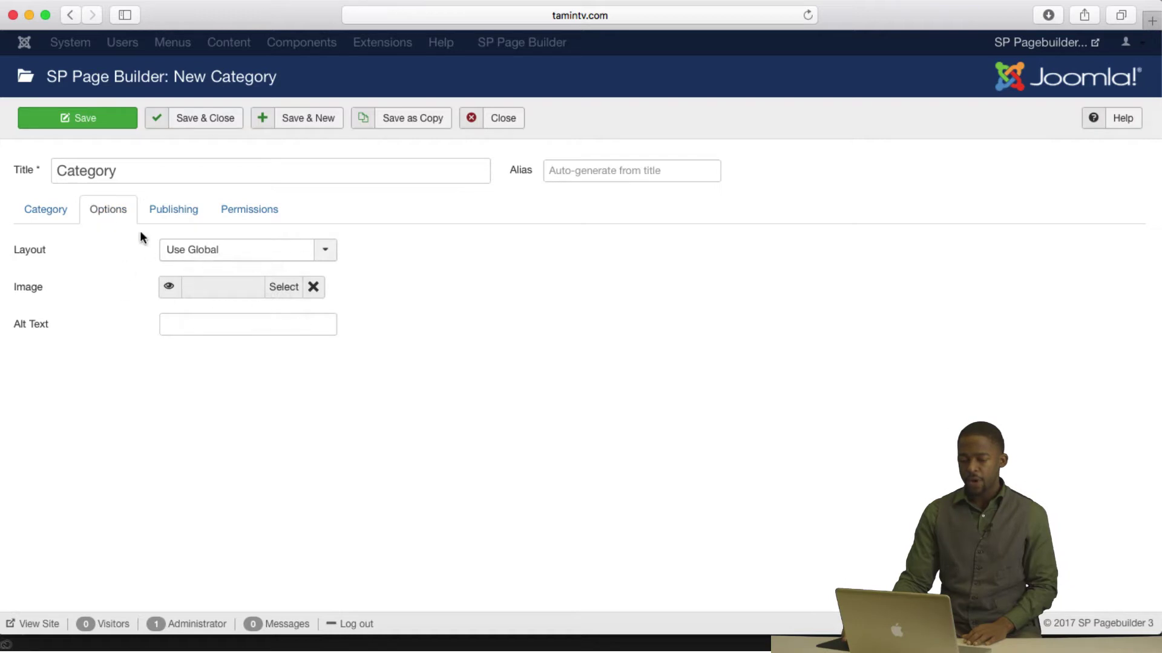
click(211, 120)
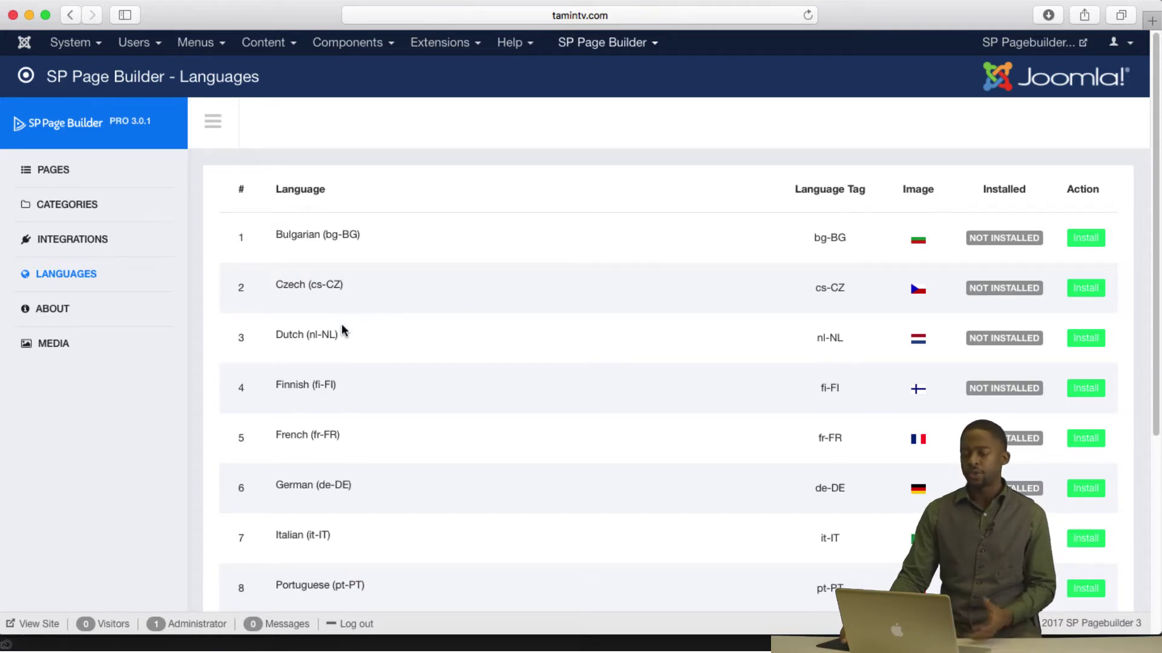
scroll(412, 349, down, 3)
scroll(426, 363, down, 4)
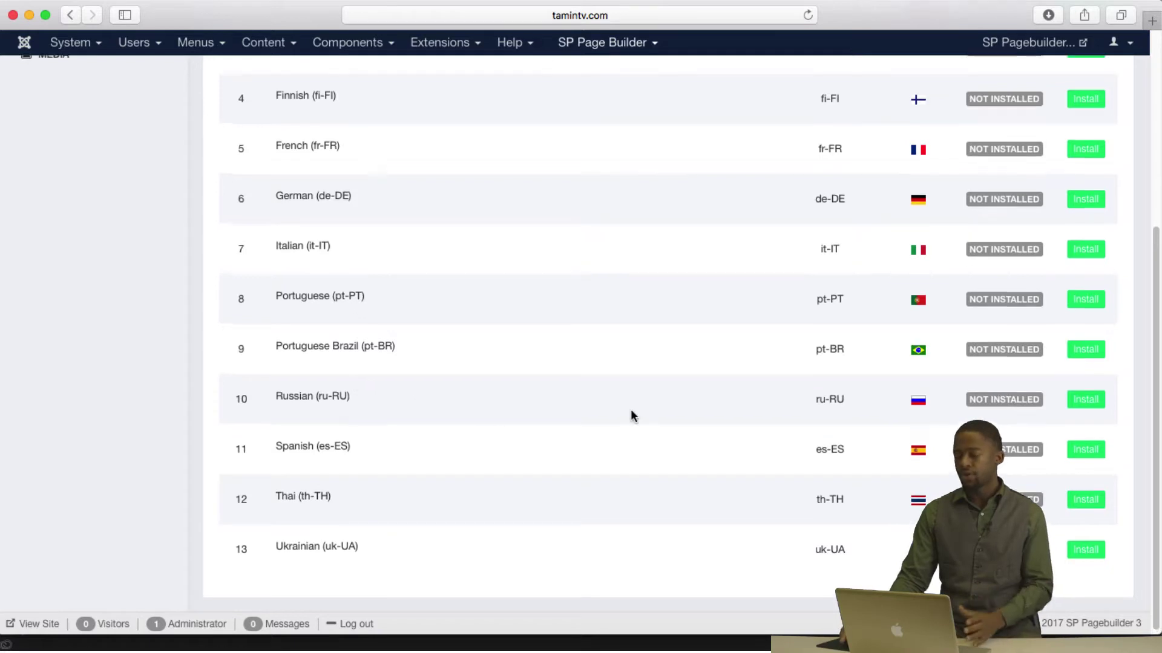
scroll(355, 373, up, 3)
scroll(662, 413, up, 3)
scroll(918, 310, up, 4)
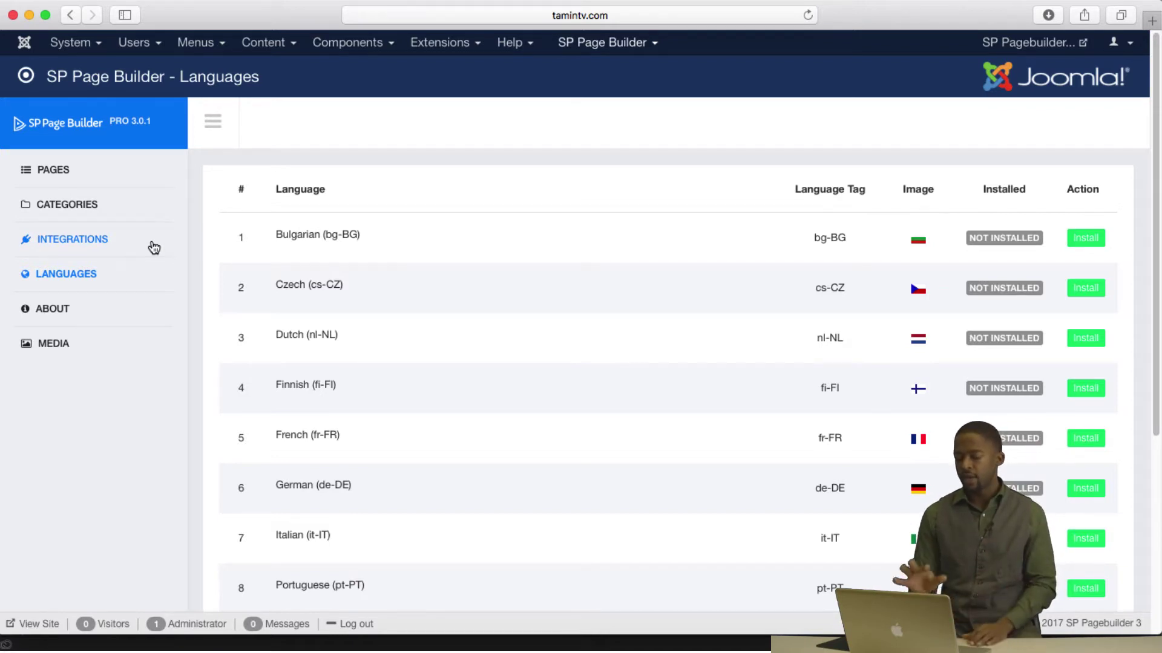
Show the About page for SP Page Builder Pro version 3.0.1.
click(53, 309)
scroll(473, 354, down, 3)
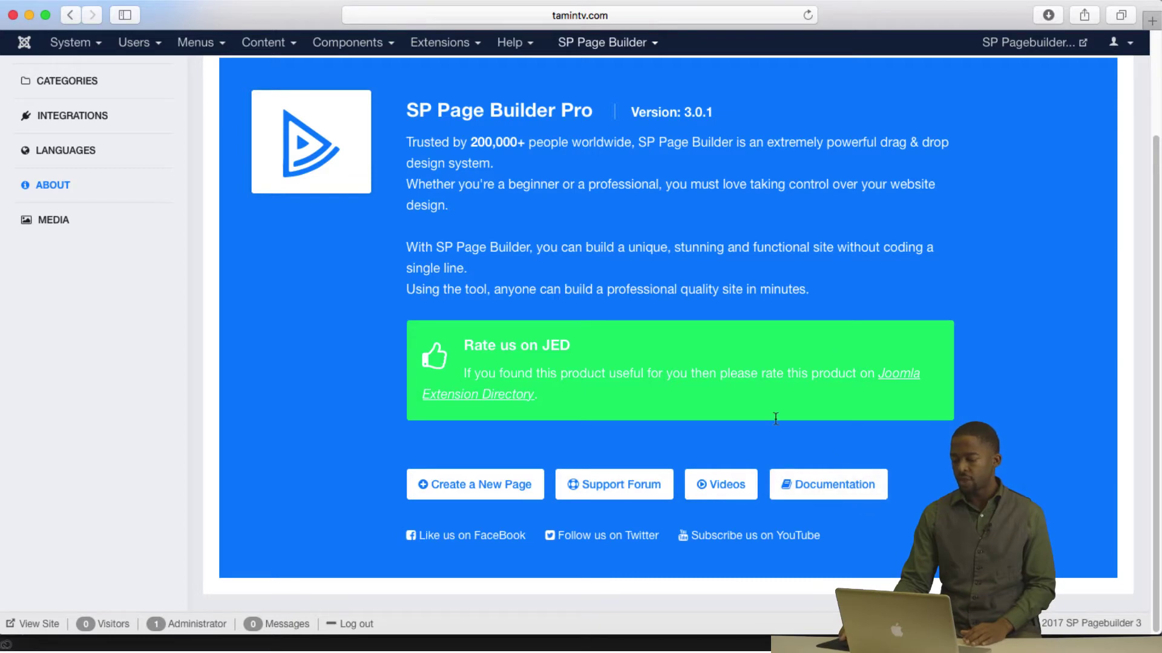
scroll(683, 371, up, 3)
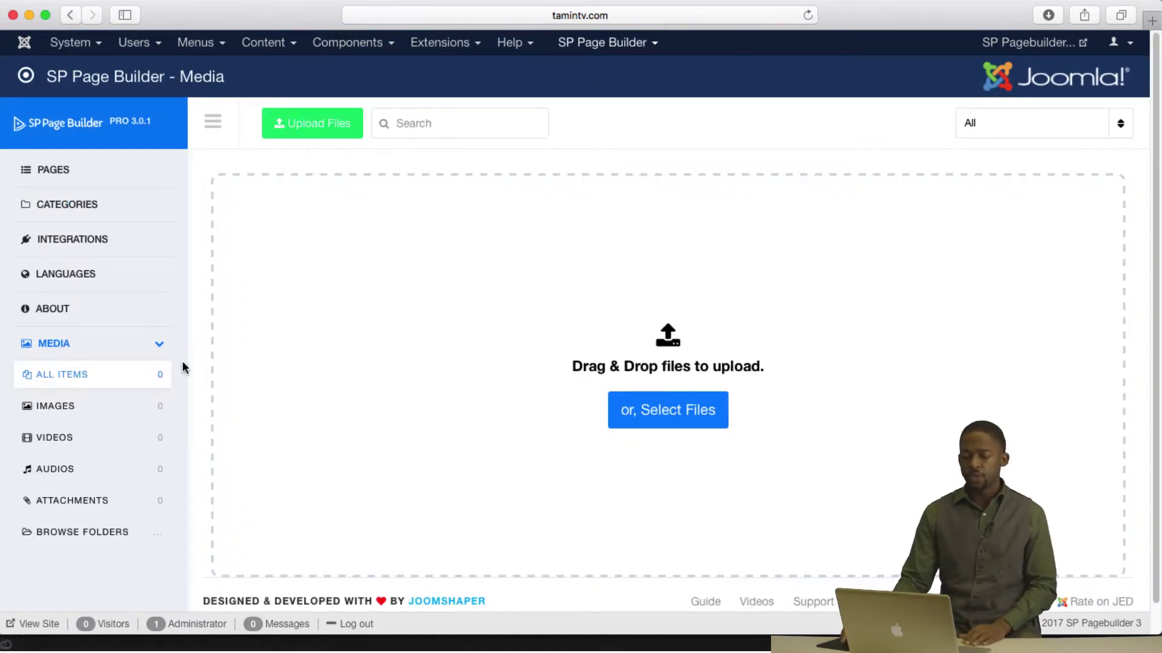
Filter media by images, videos, audios and attachments, then browse the images folder.
click(65, 408)
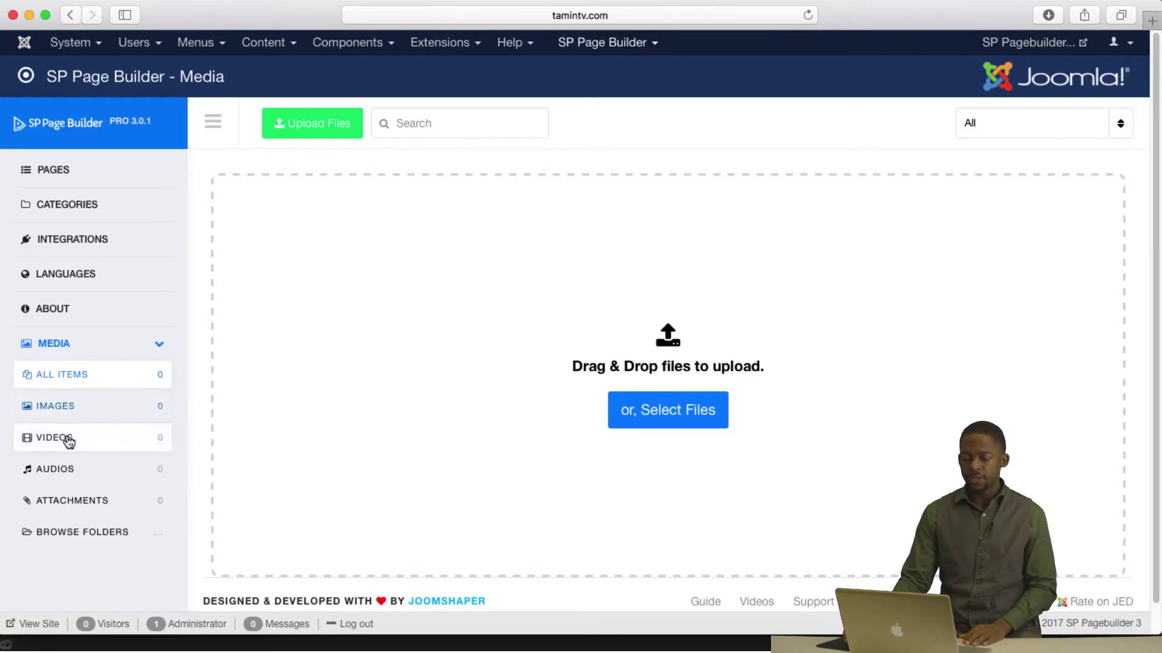
click(77, 439)
click(83, 471)
click(95, 502)
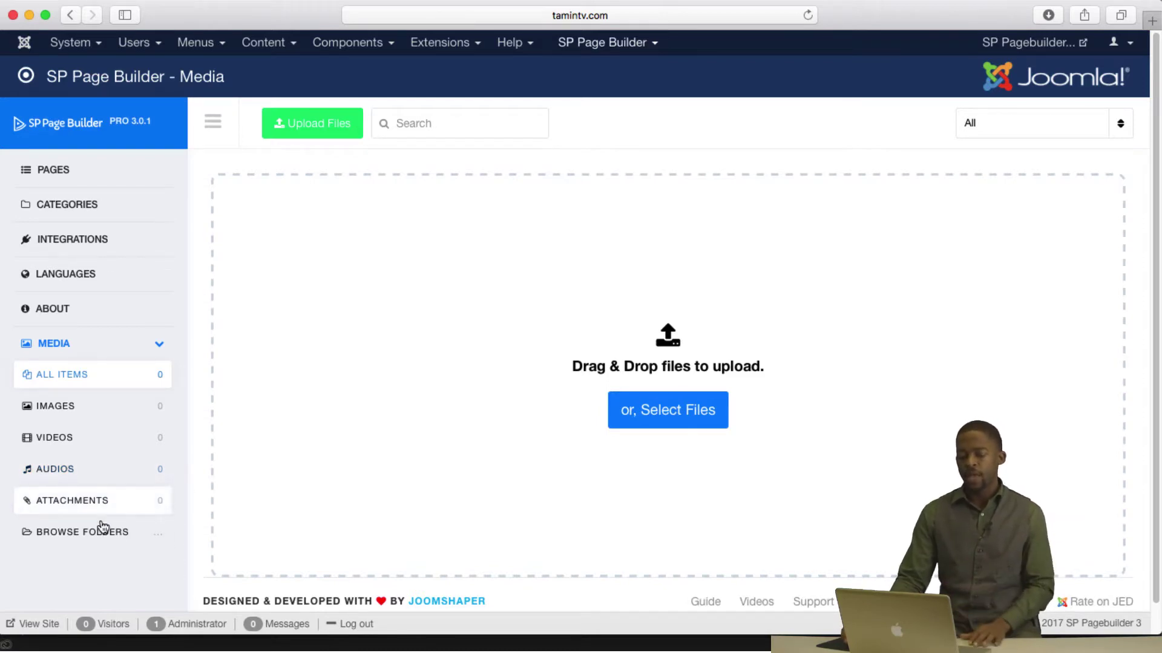
click(91, 540)
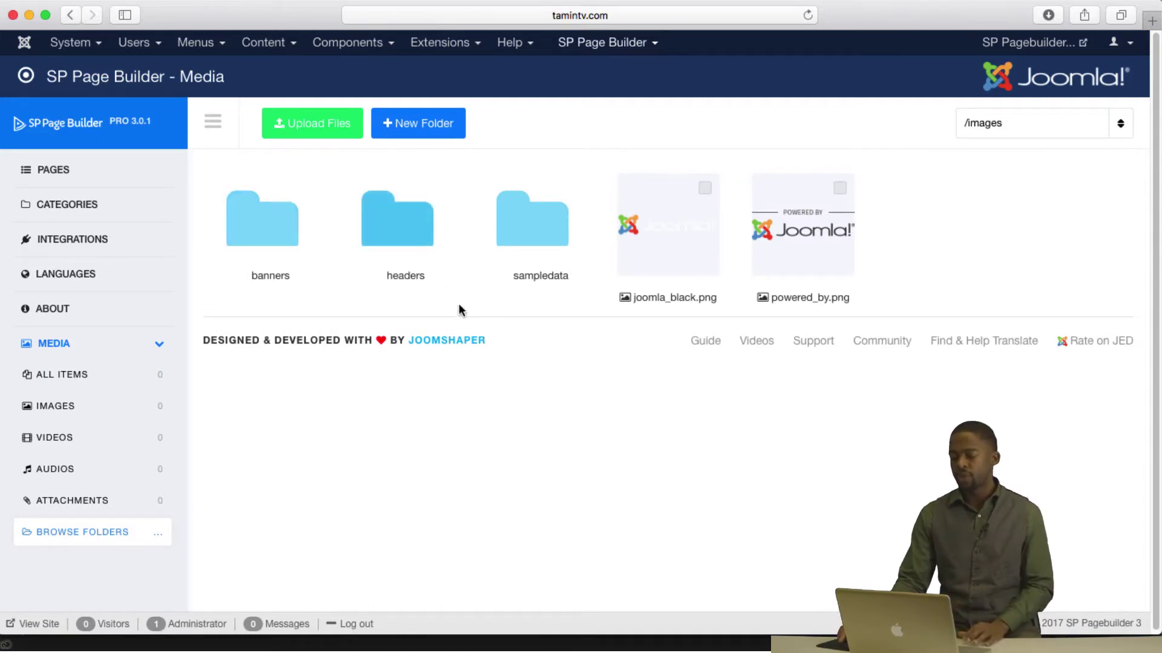
Open the Sections Library from the pages list and view the Features designs.
click(65, 169)
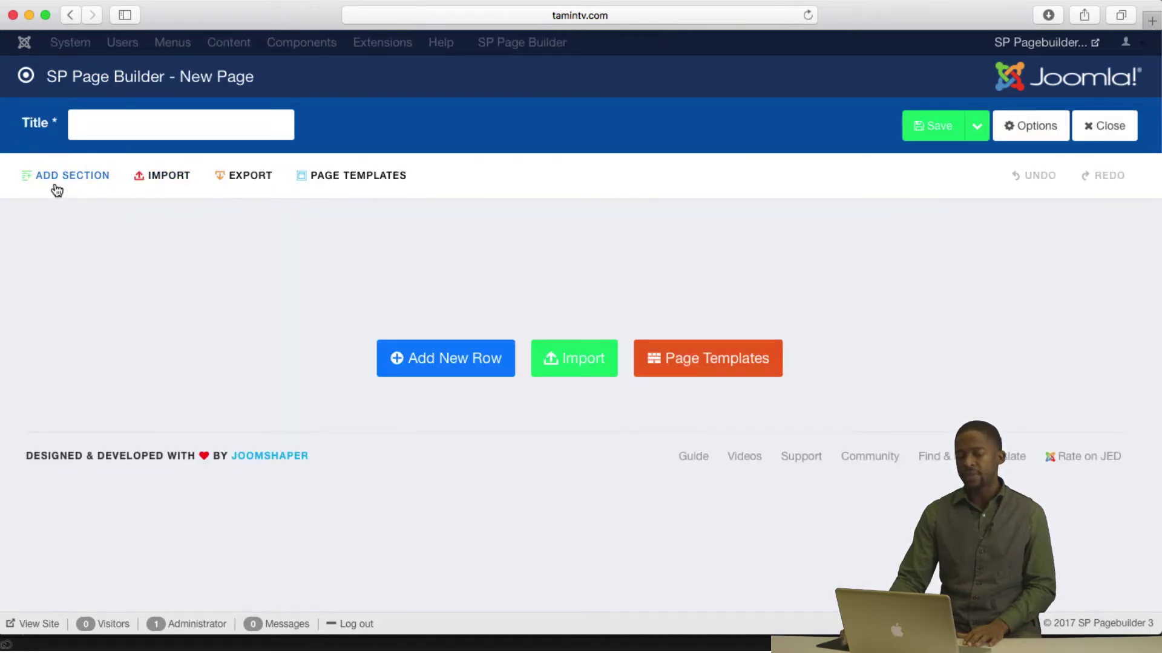
click(66, 181)
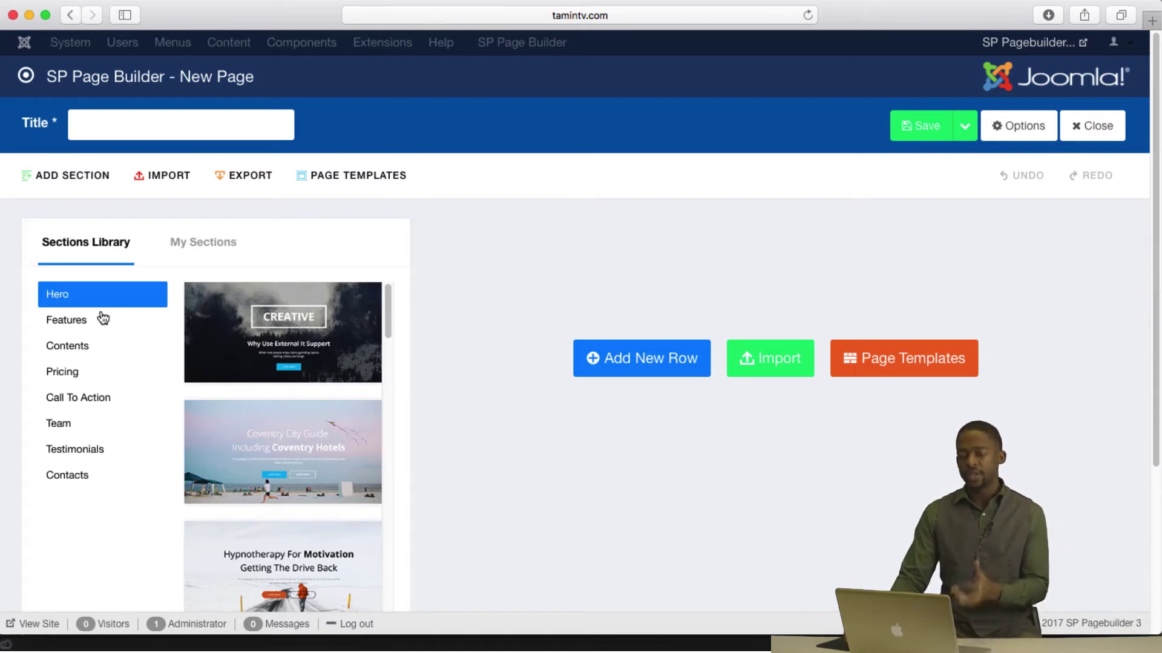
mouse_move(283, 329)
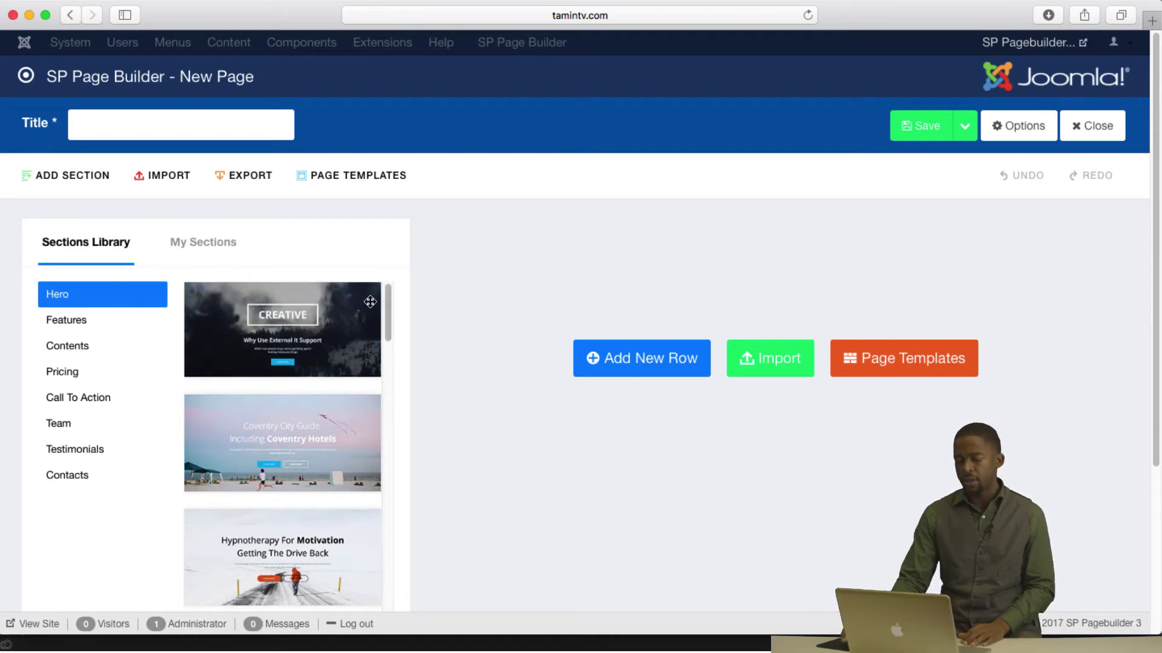
drag(390, 318, 391, 541)
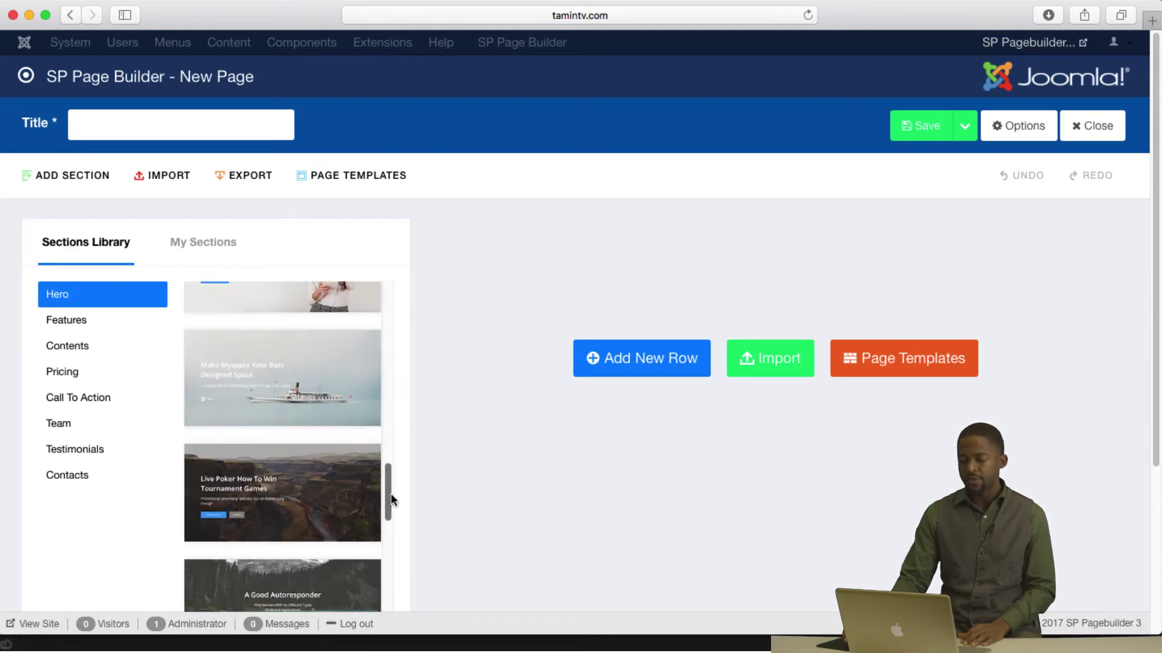
click(93, 324)
scroll(308, 429, down, 5)
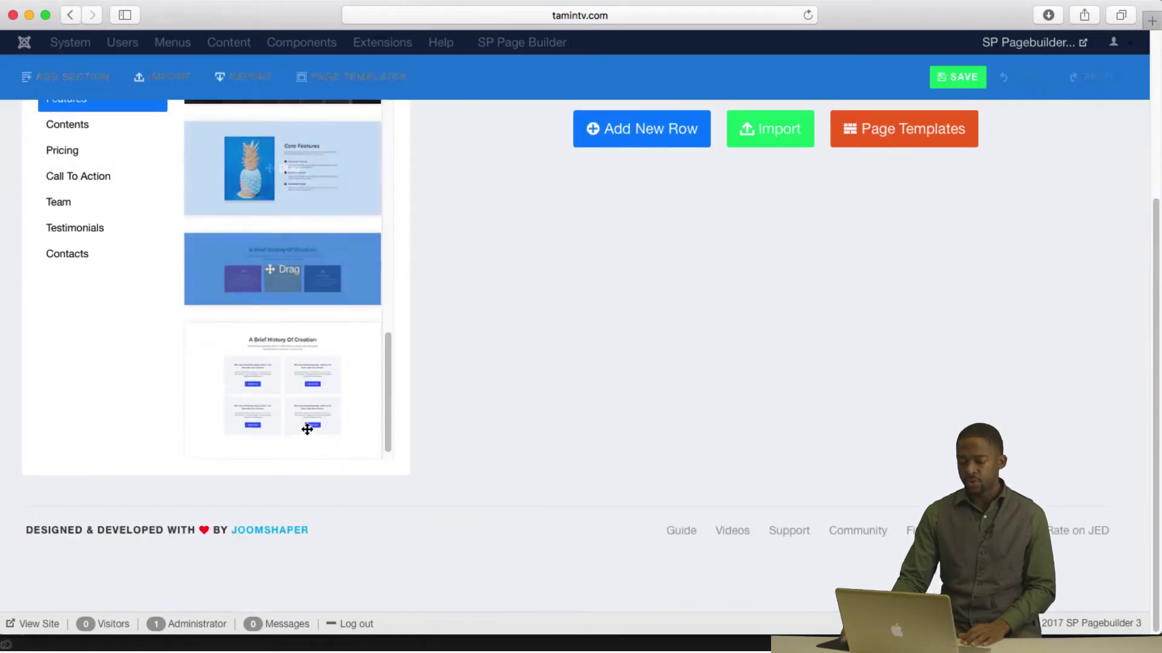
scroll(308, 430, down, 3)
scroll(435, 442, up, 5)
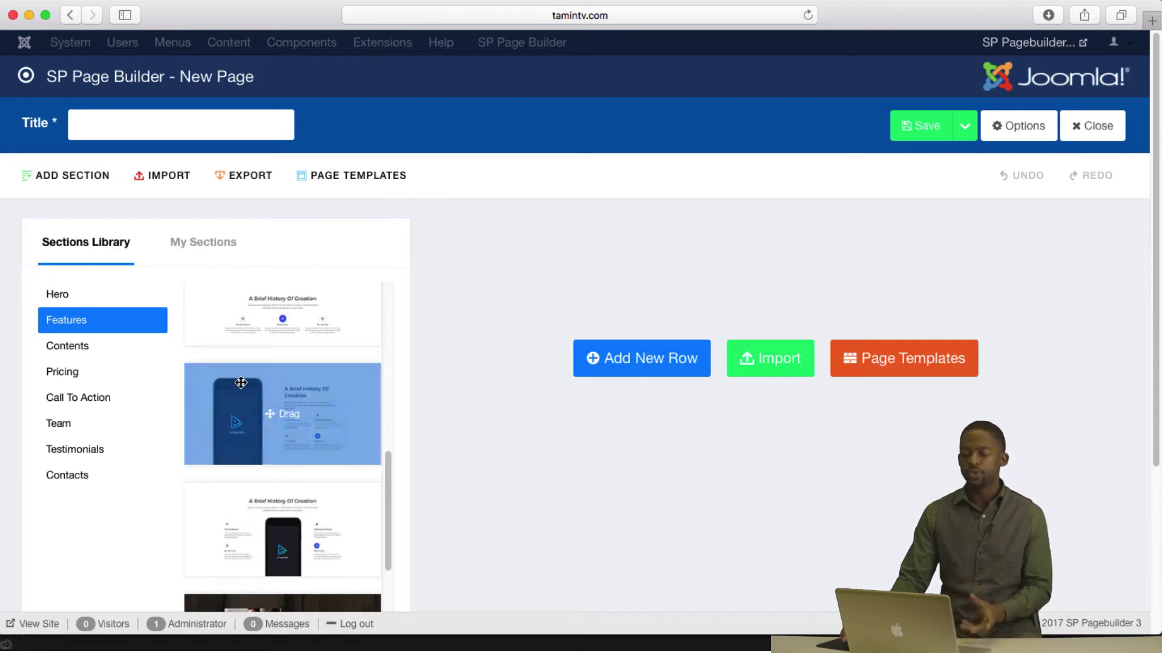
View Contents and Pricing designs, find My Sections empty, and close the panel.
click(67, 346)
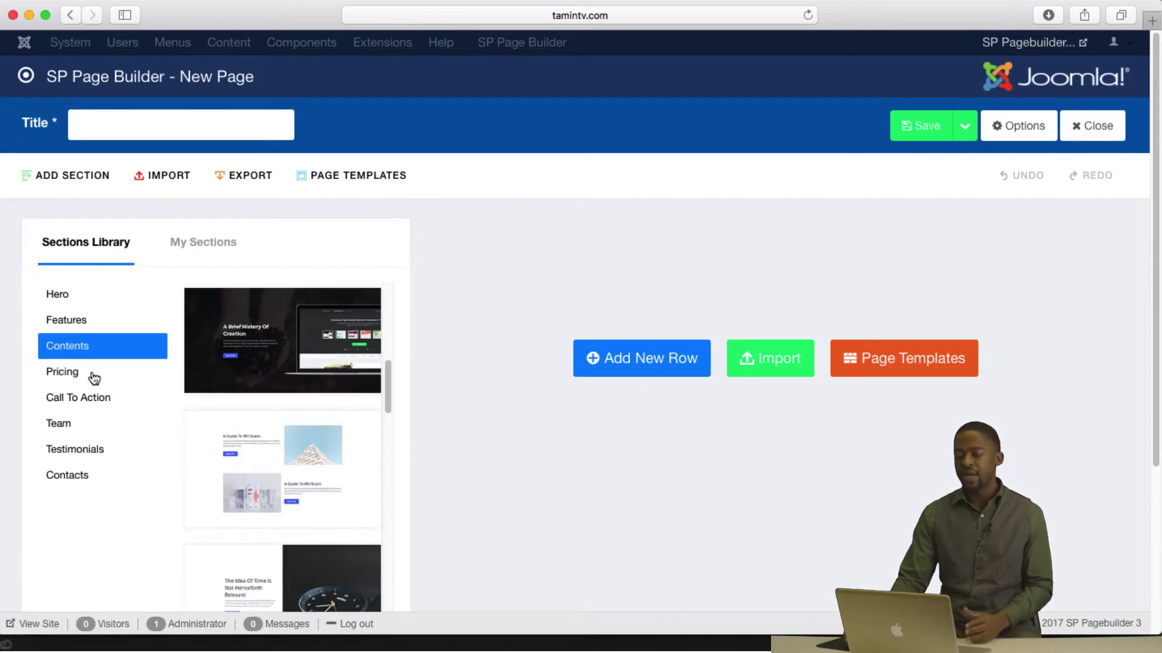
click(84, 374)
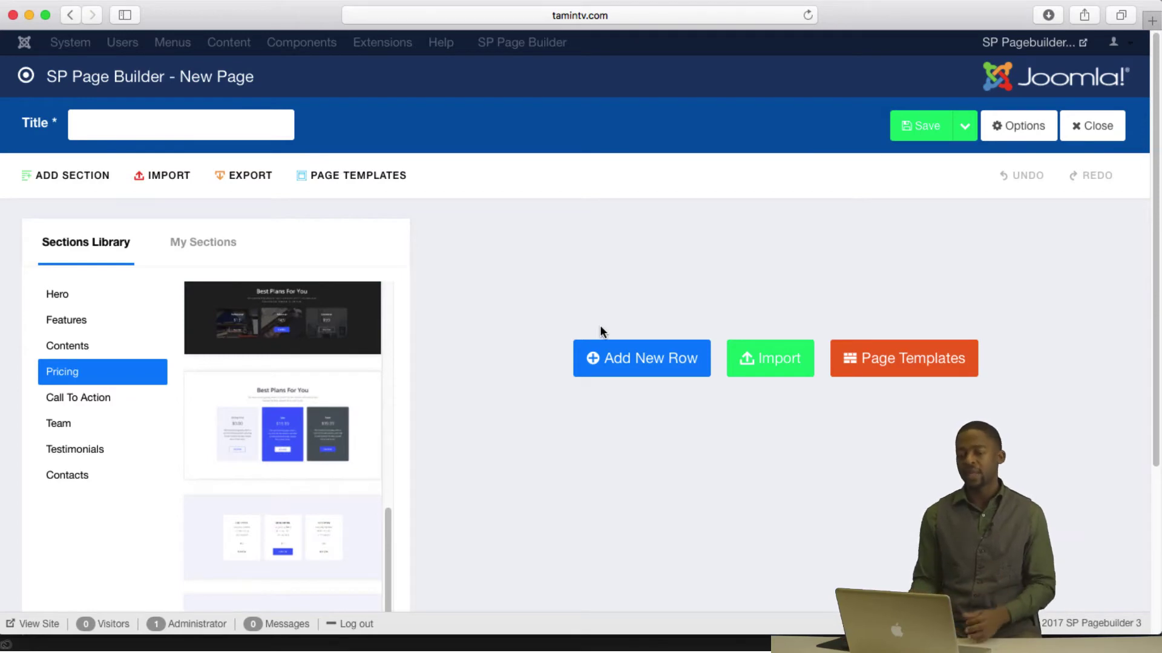
click(219, 248)
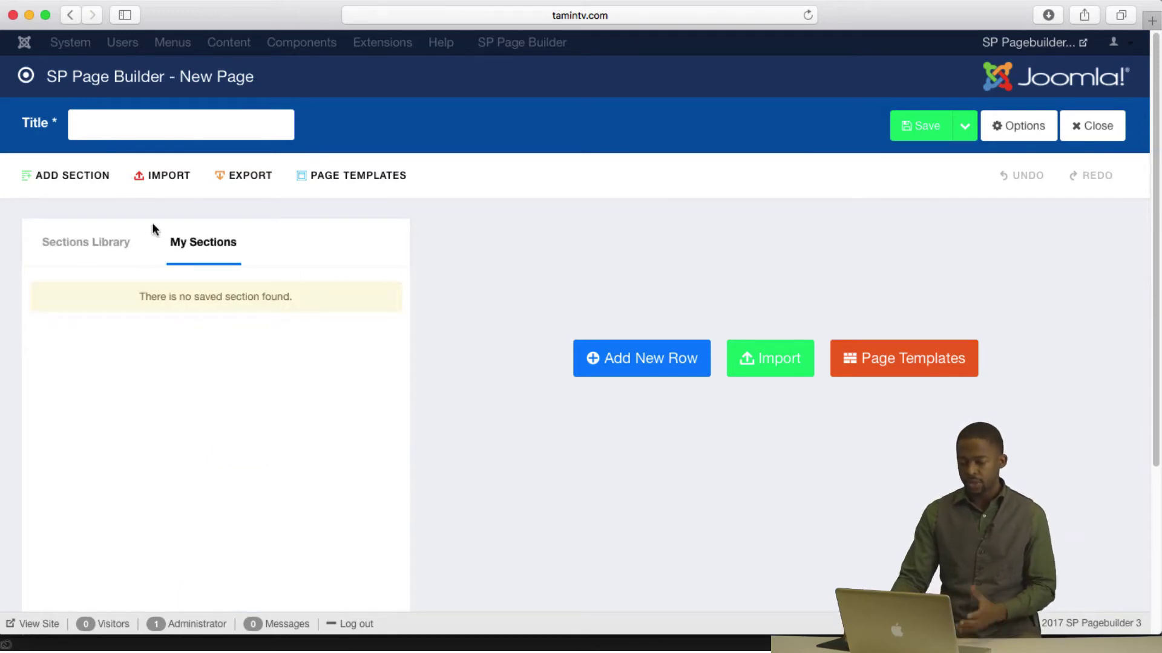
click(73, 175)
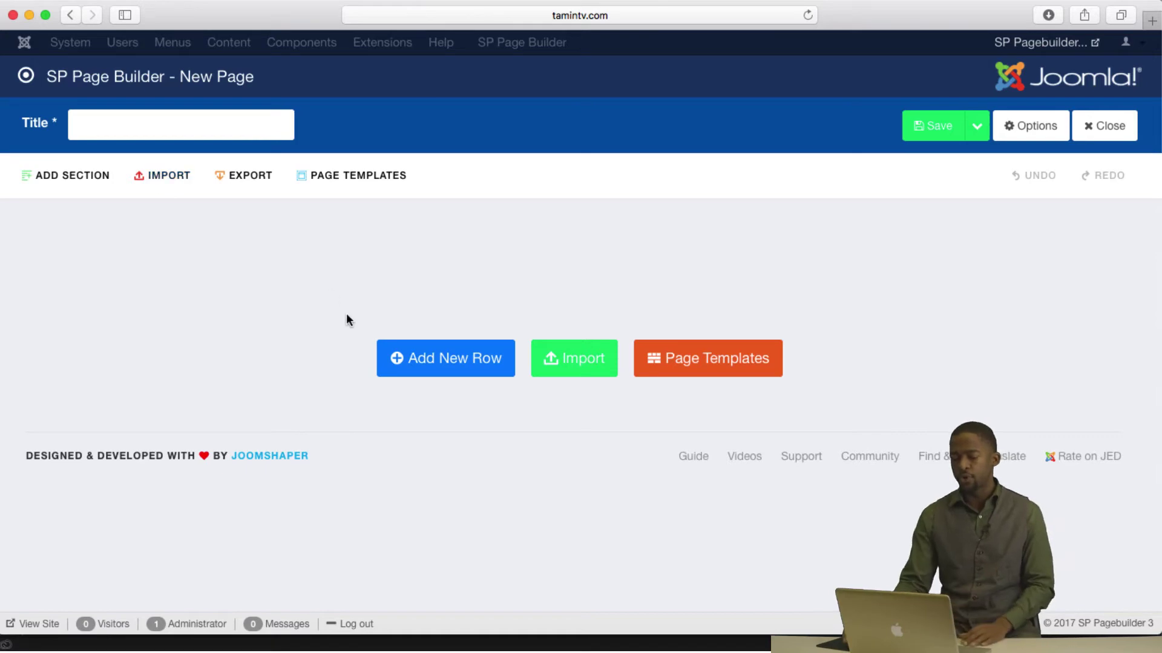
Browse template categories and import the App Landing template from Landing Pages.
click(365, 184)
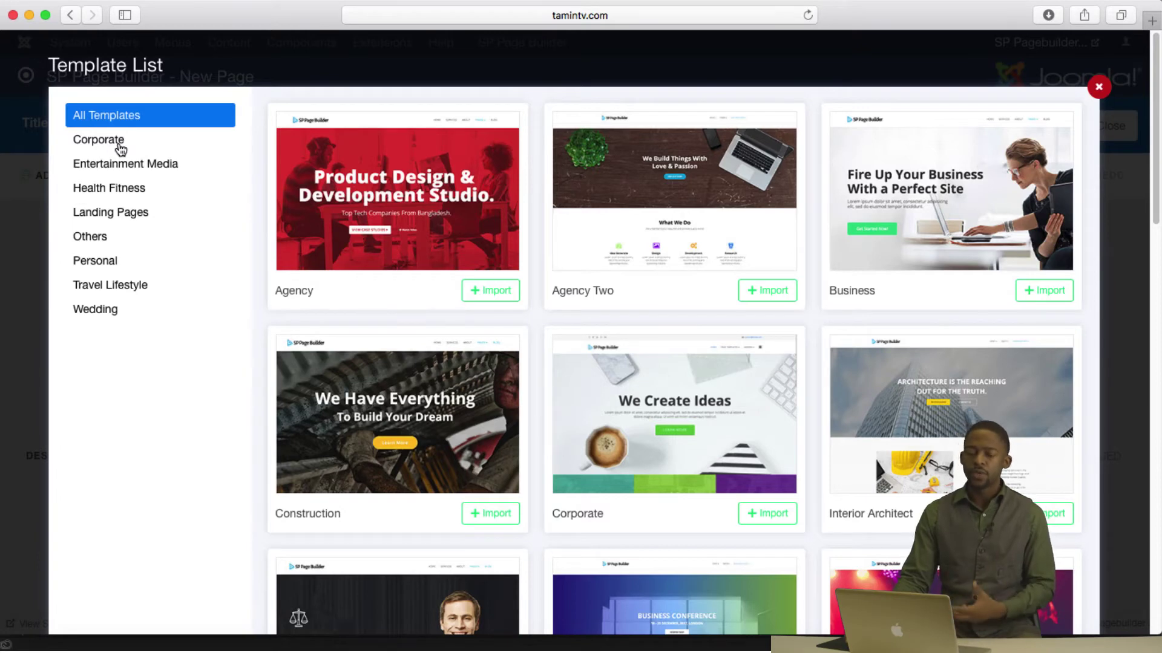
click(109, 144)
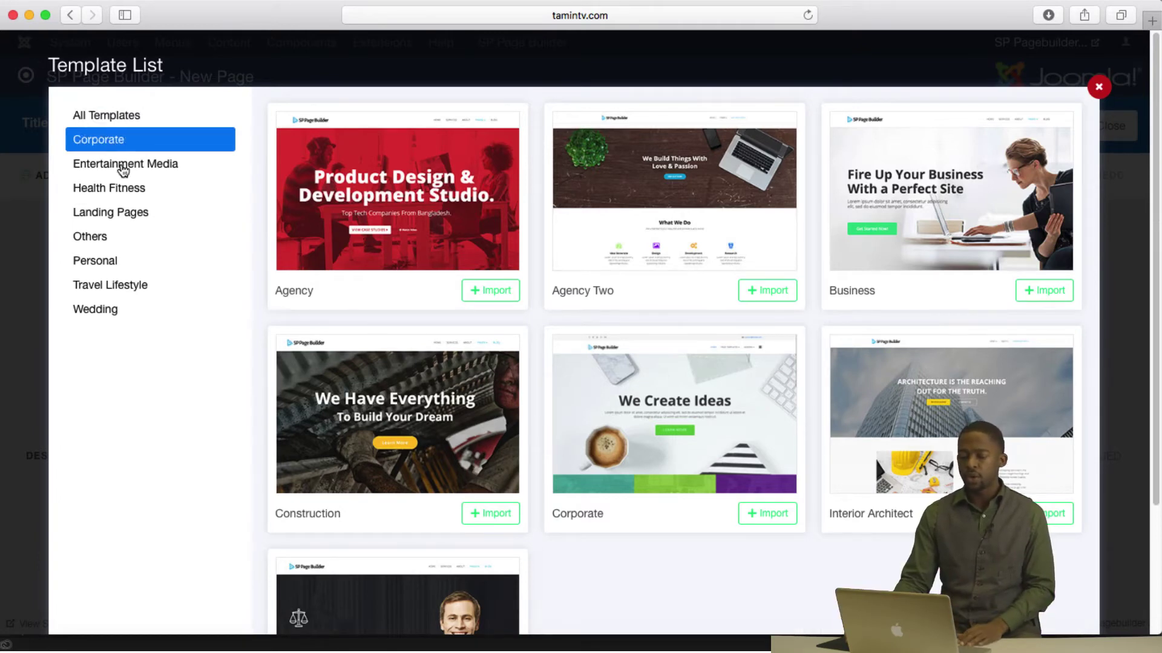
click(124, 166)
click(116, 188)
click(117, 212)
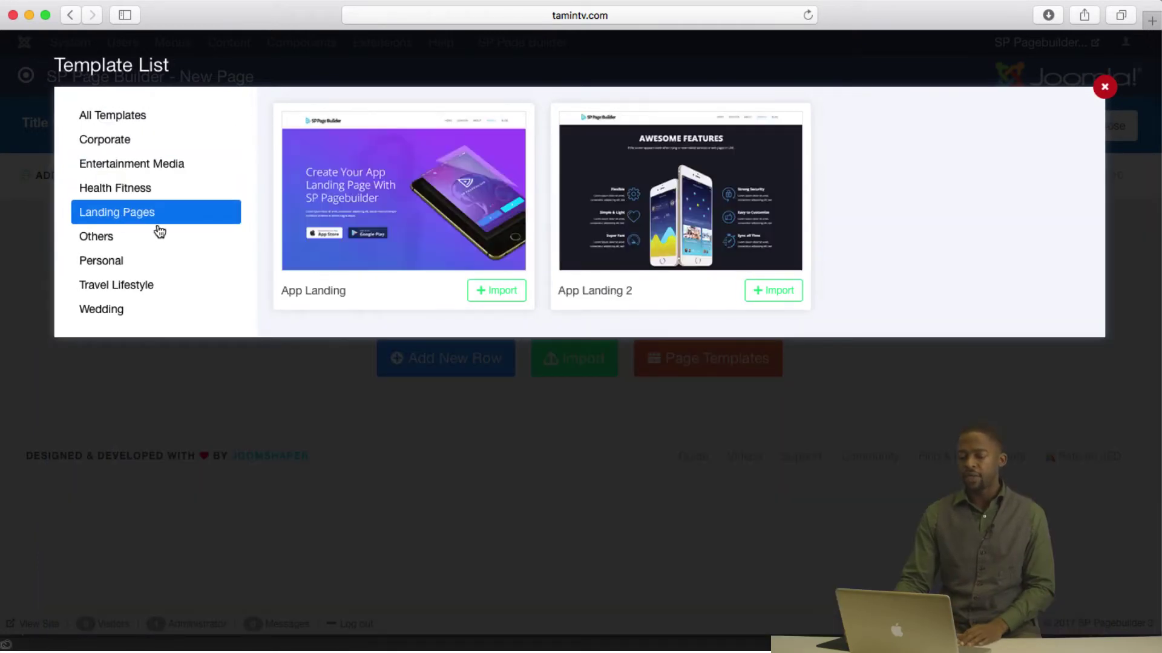
click(498, 291)
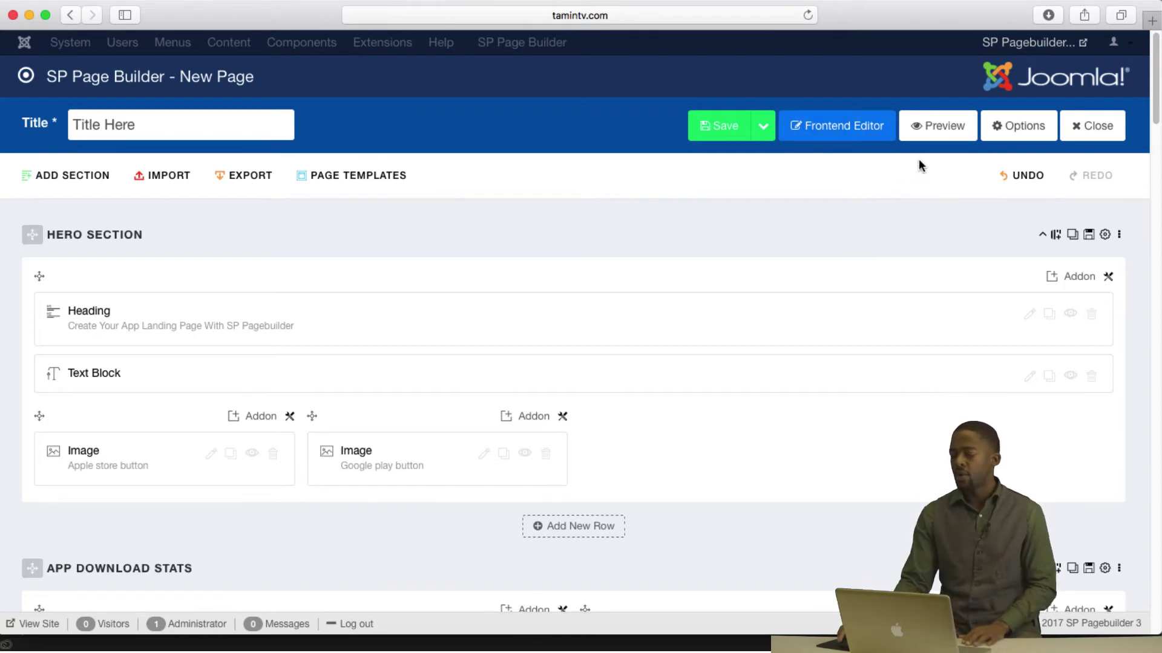
Preview the App Landing page on the front end, then return to the builder tab.
click(942, 134)
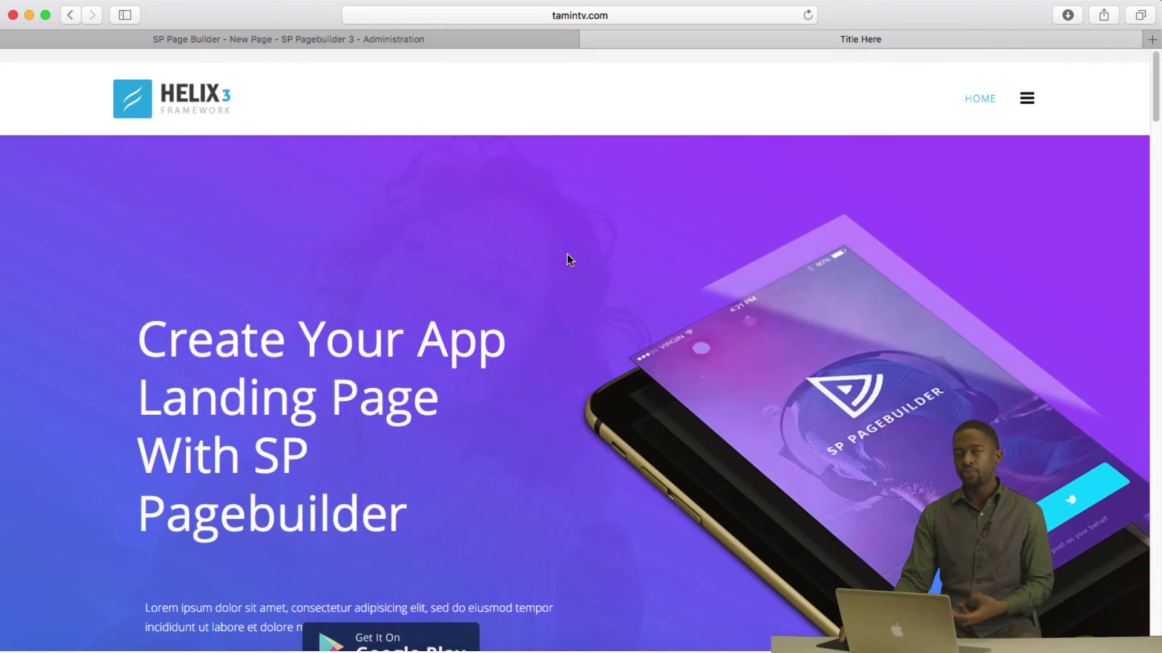
scroll(568, 260, down, 5)
scroll(567, 258, down, 8)
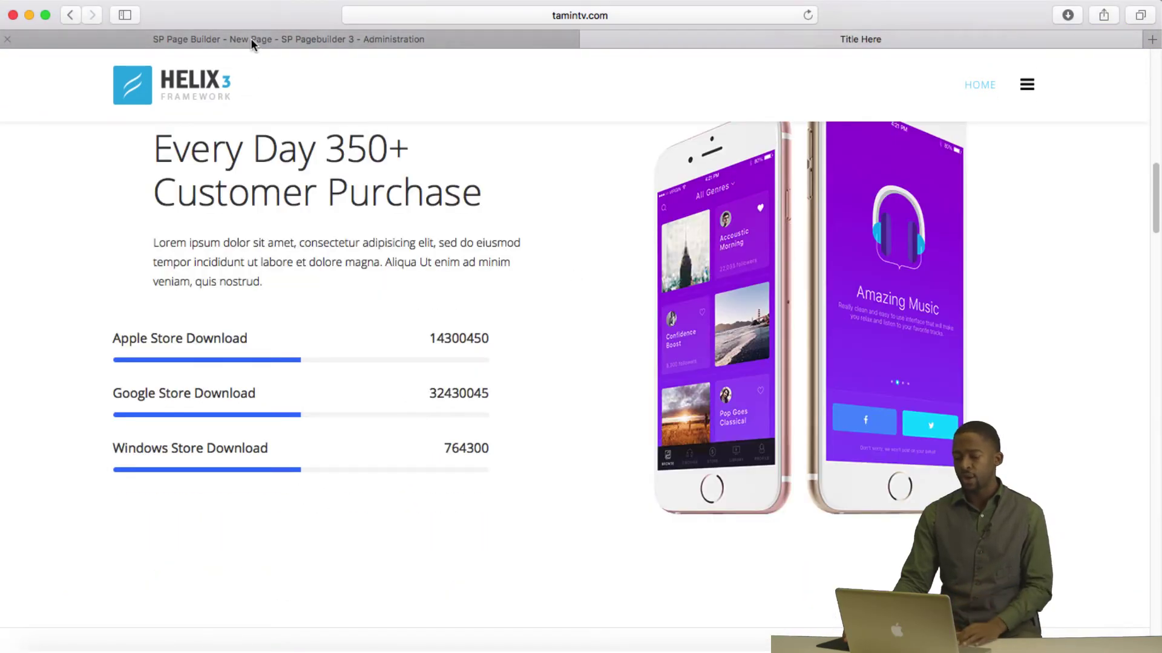
mouse_move(289, 39)
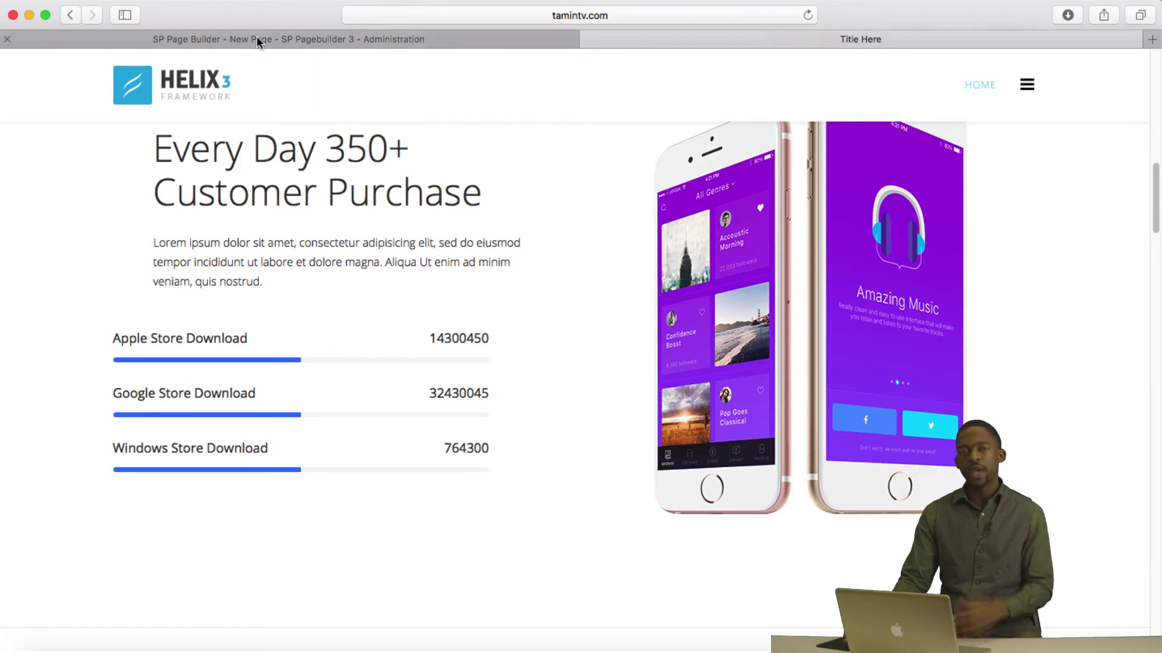
click(258, 39)
scroll(577, 368, down, 5)
scroll(543, 314, up, 4)
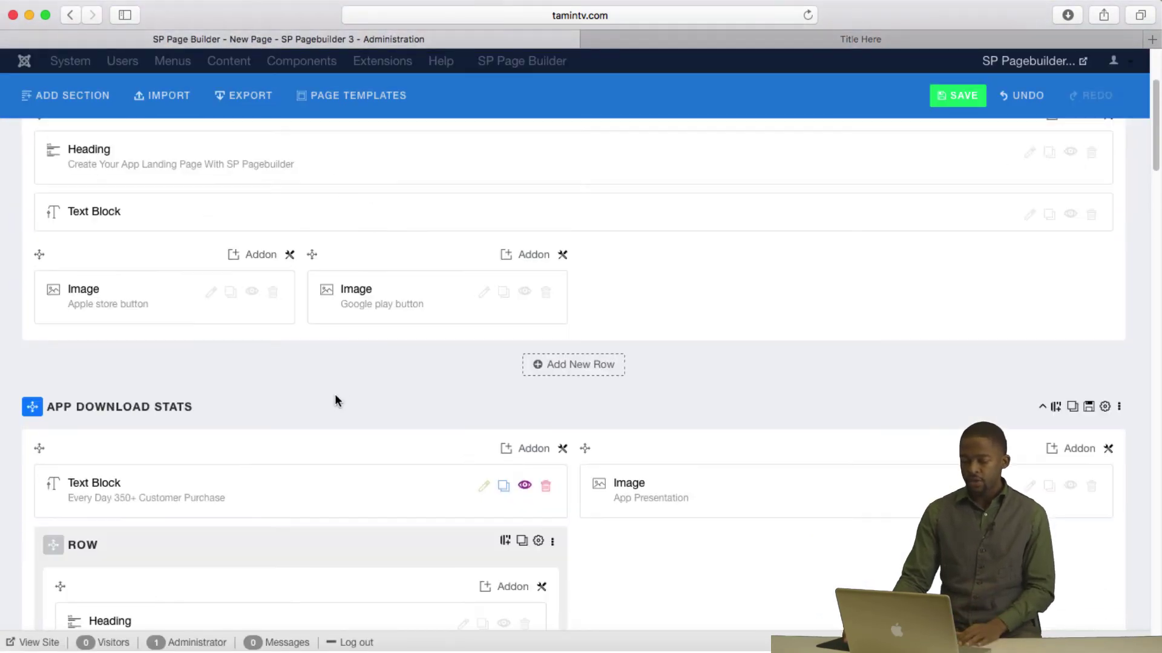
scroll(373, 370, up, 4)
scroll(571, 375, up, 2)
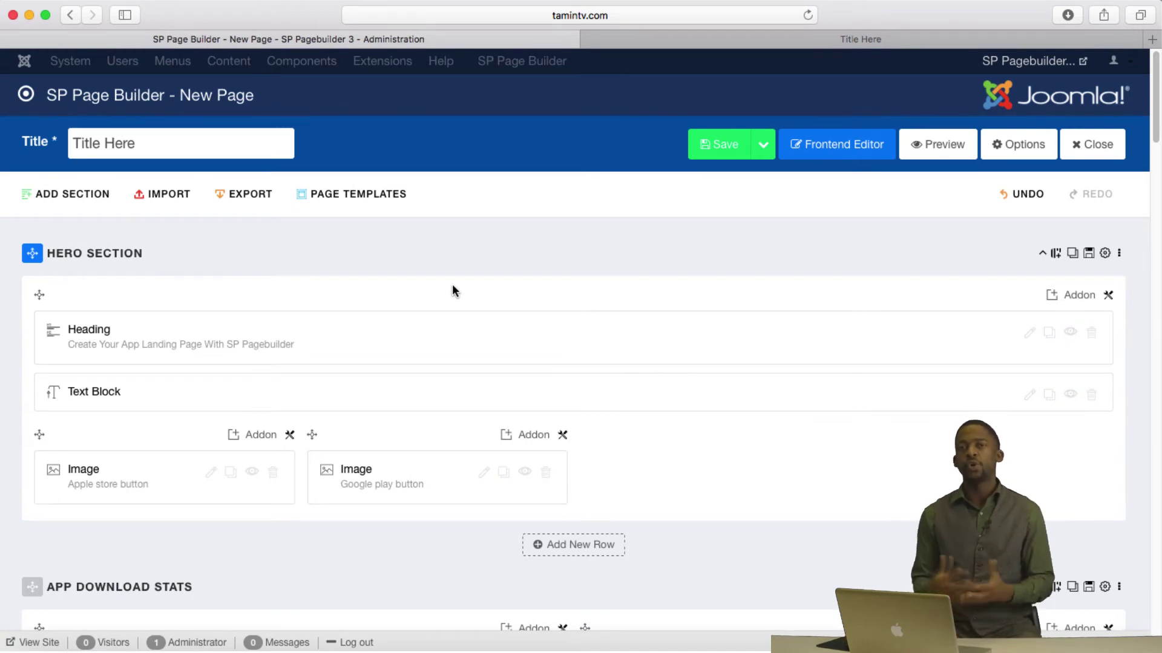
Open the addons list for the Hero Section's Apple store image column.
click(261, 435)
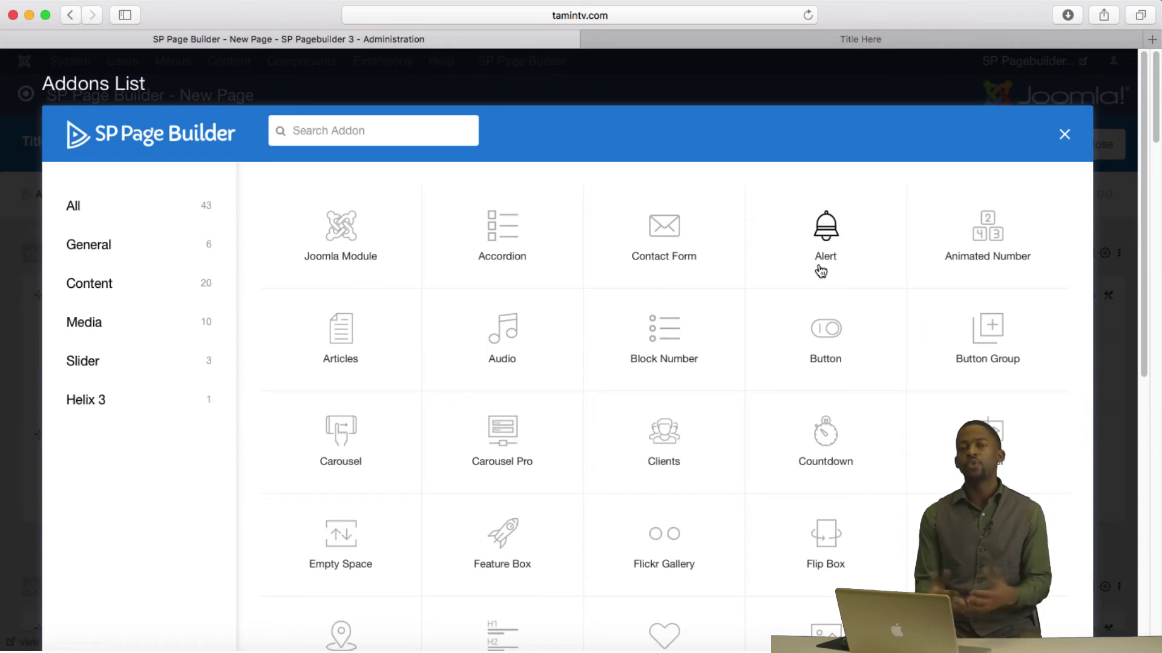
Browse the General, Content, Media, Slider, Helix 3 and All addon categories, then close the list.
click(88, 244)
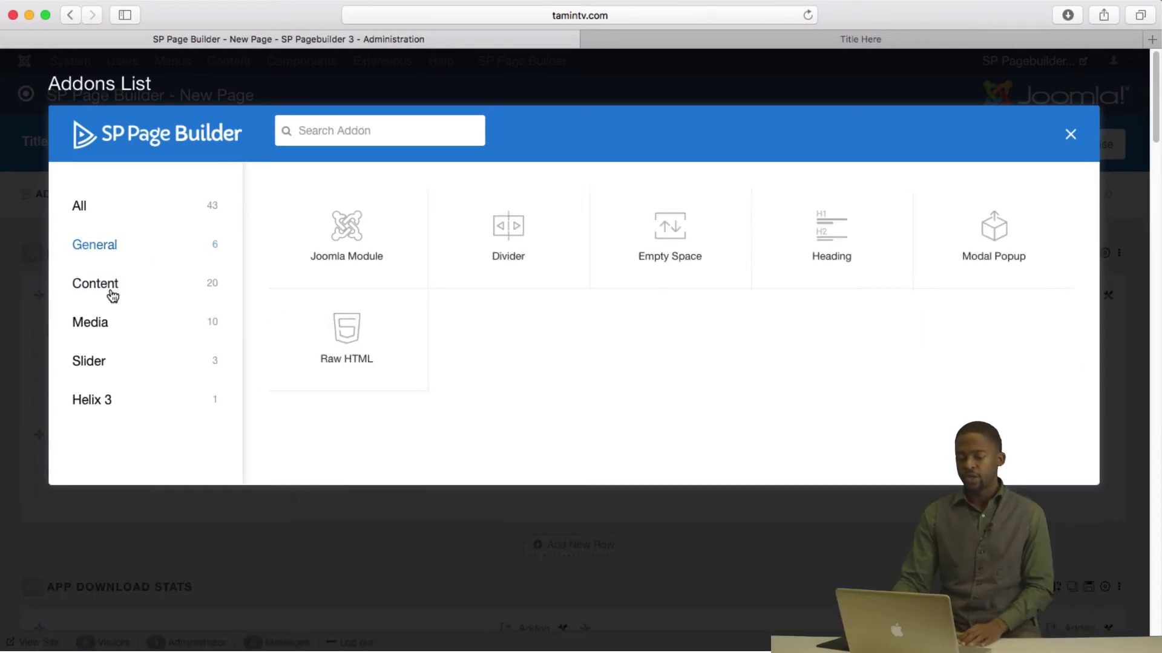
click(96, 283)
click(90, 322)
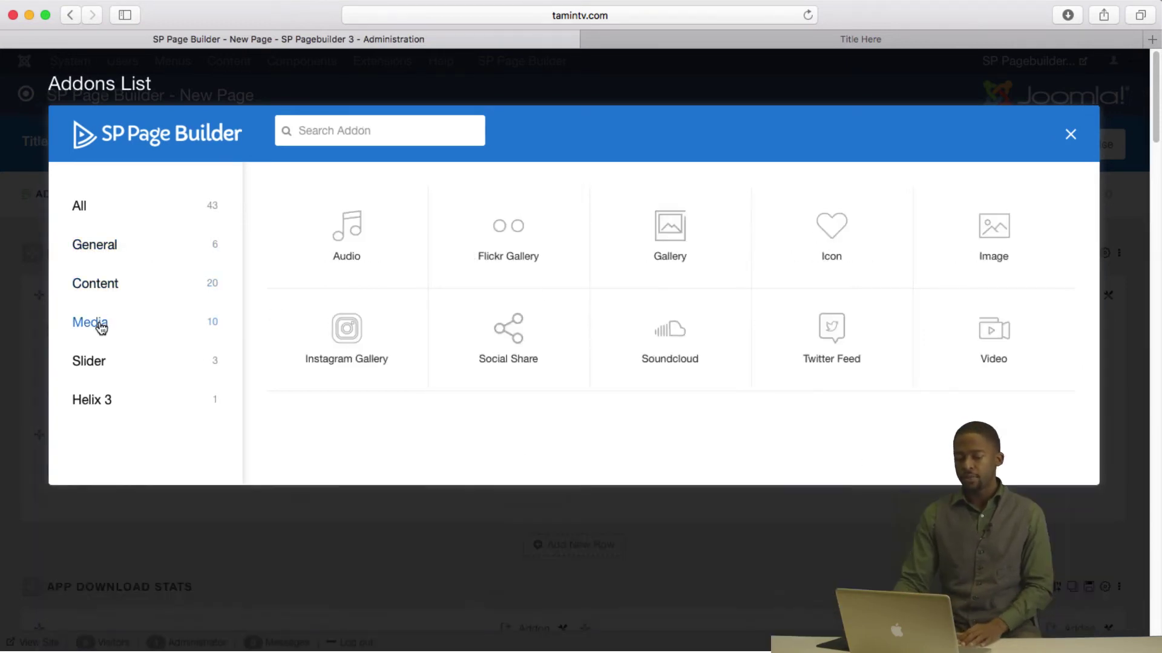
click(90, 360)
click(92, 400)
click(80, 206)
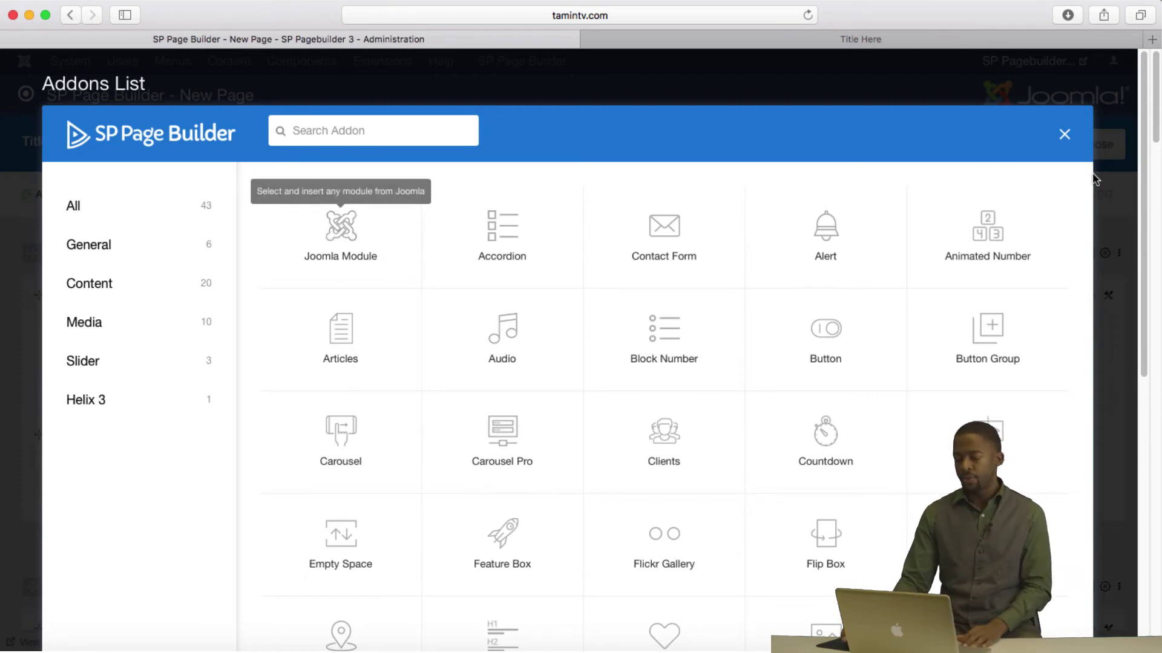
click(1067, 136)
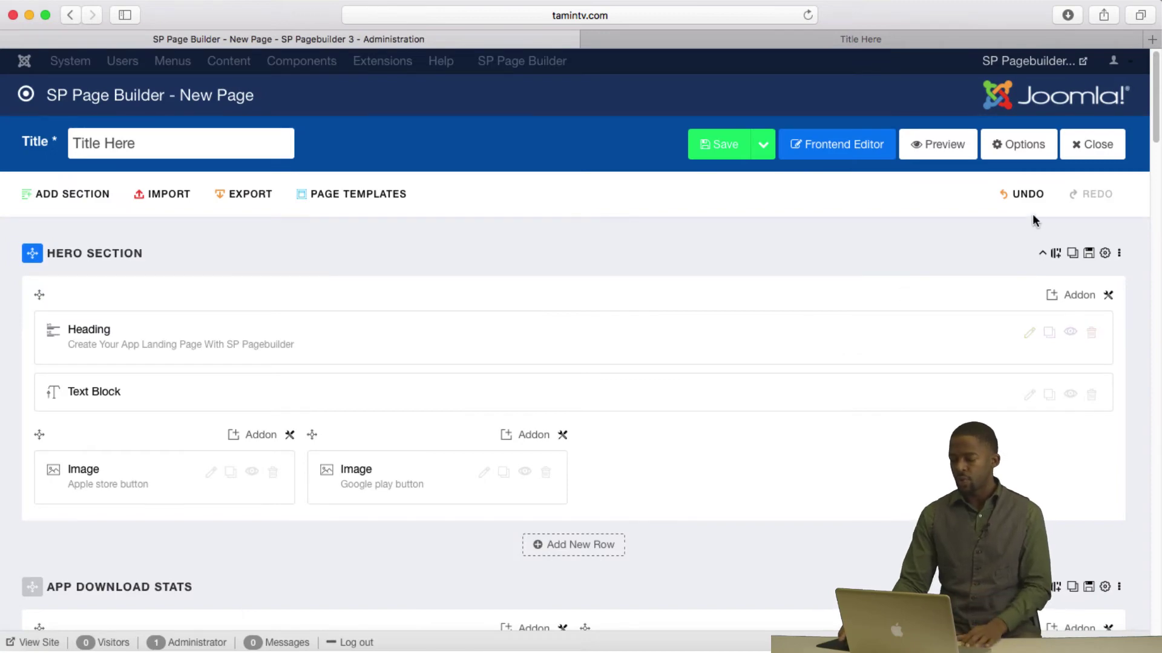
Enter 'Page Title' as the Open Graph title in Page Options.
click(1024, 146)
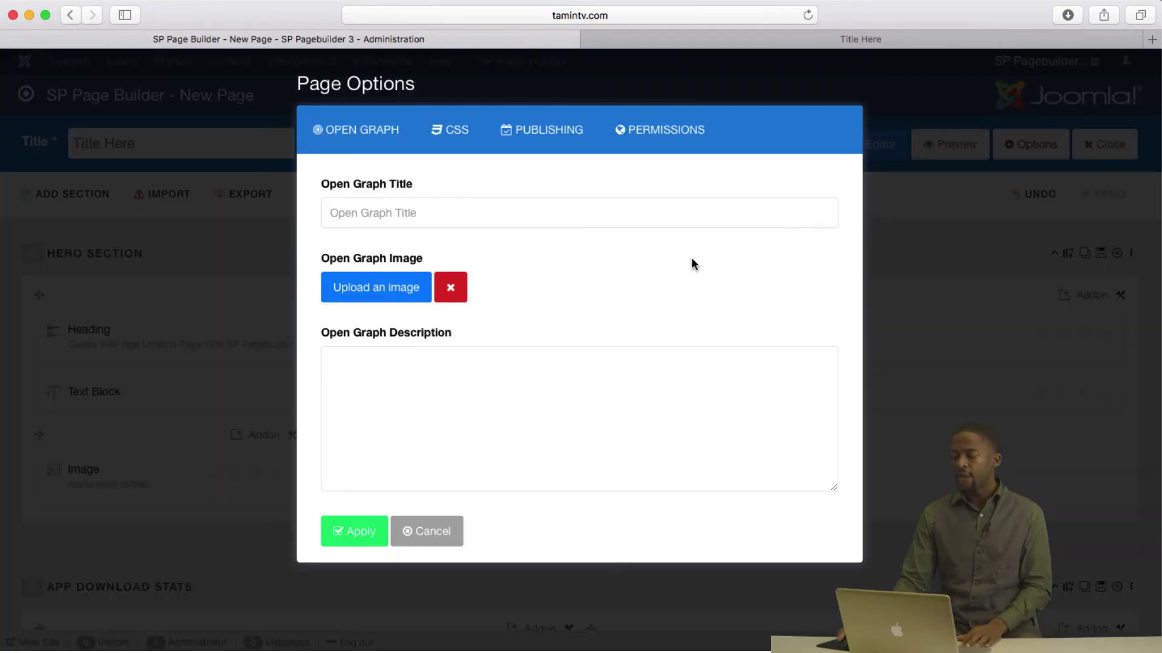
click(518, 224)
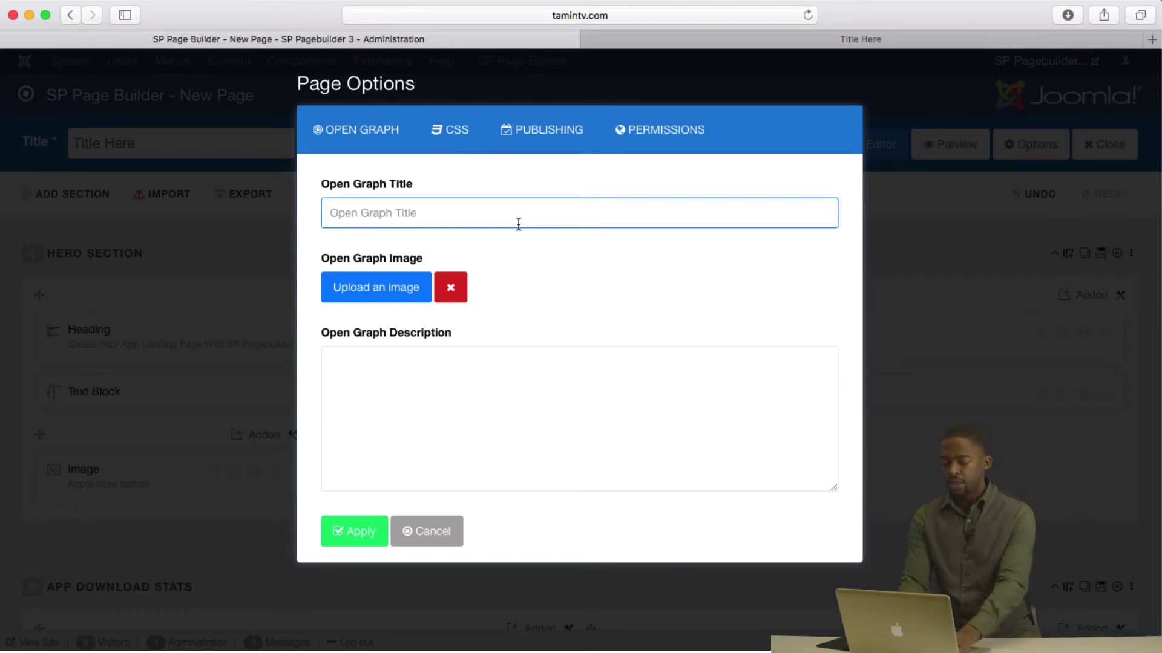
text(Page Title)
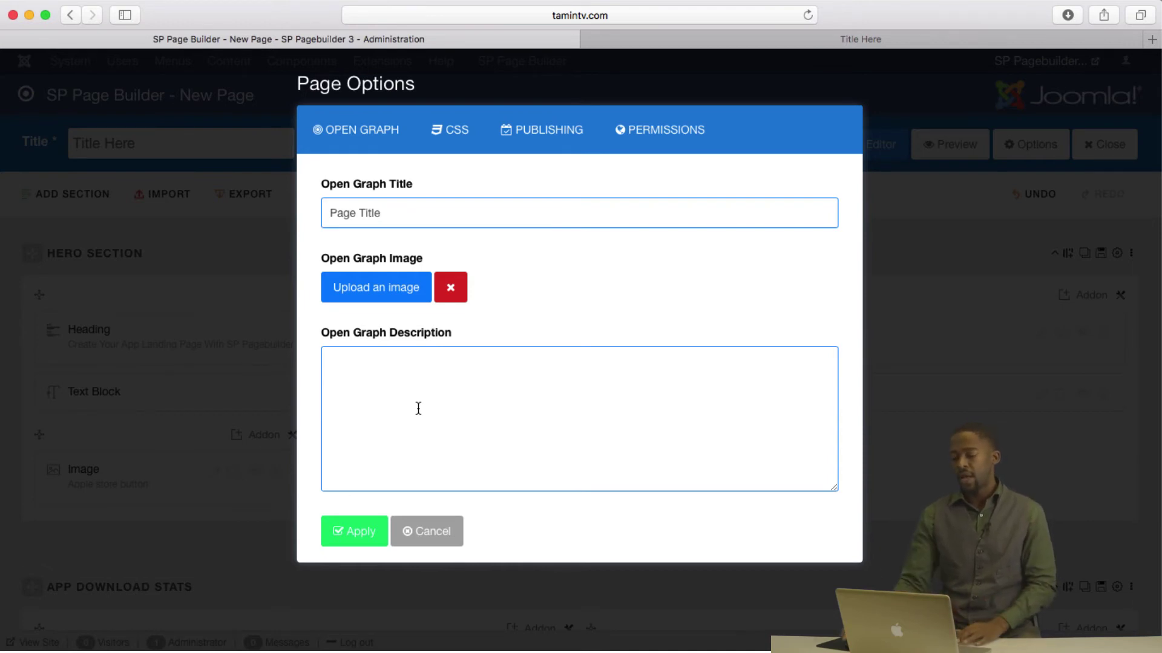
View the CSS settings, then check categories and keep the status Published.
click(457, 130)
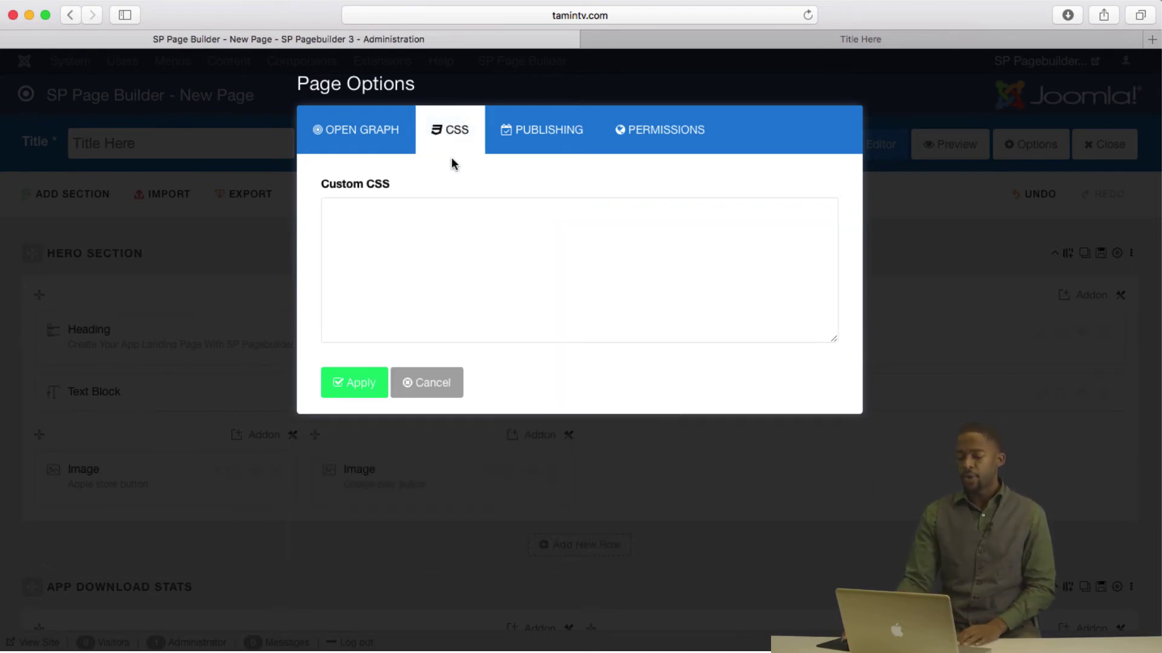
click(549, 138)
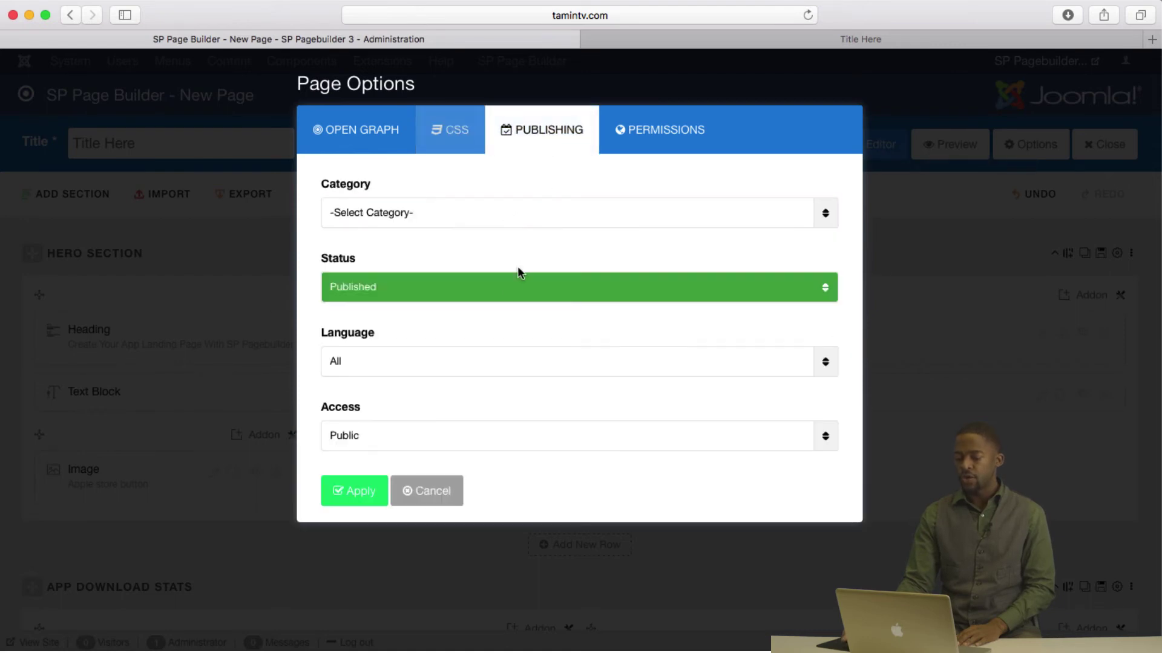
click(501, 218)
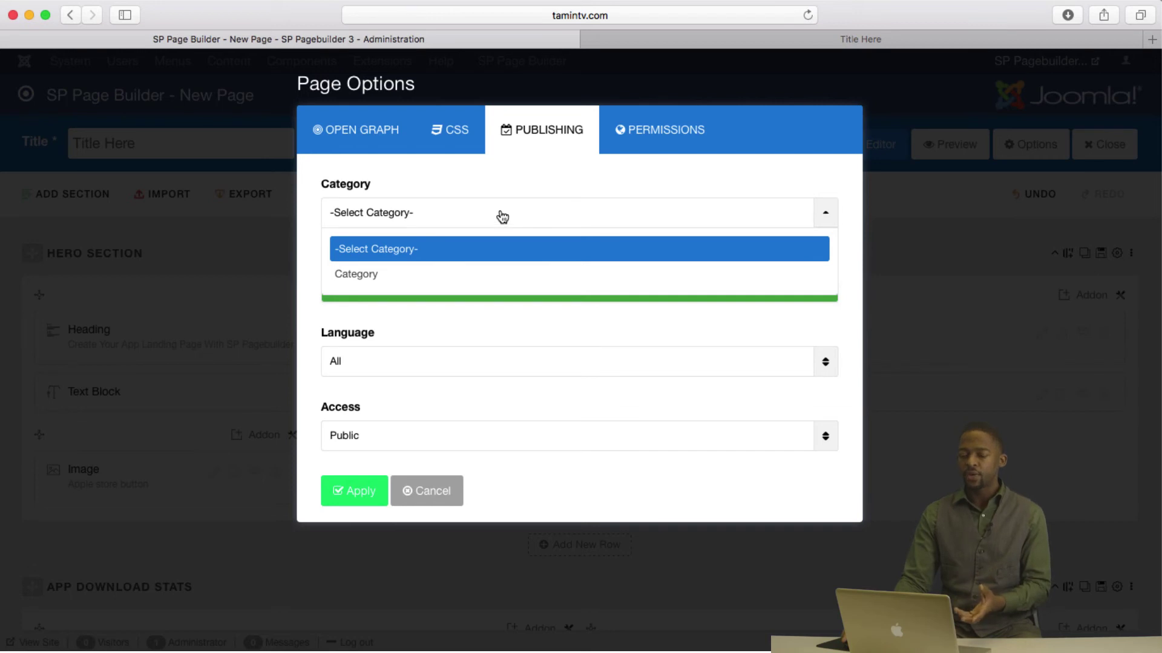
click(501, 218)
click(453, 296)
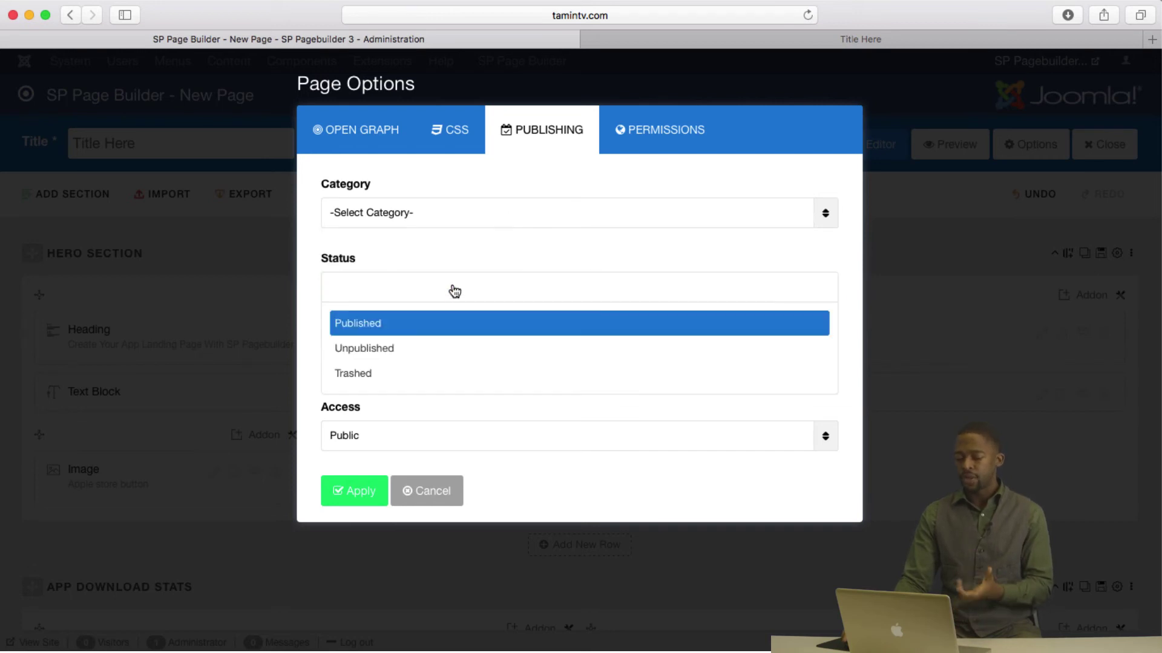
click(455, 324)
Keep language All and access Public, then apply the page options.
click(442, 363)
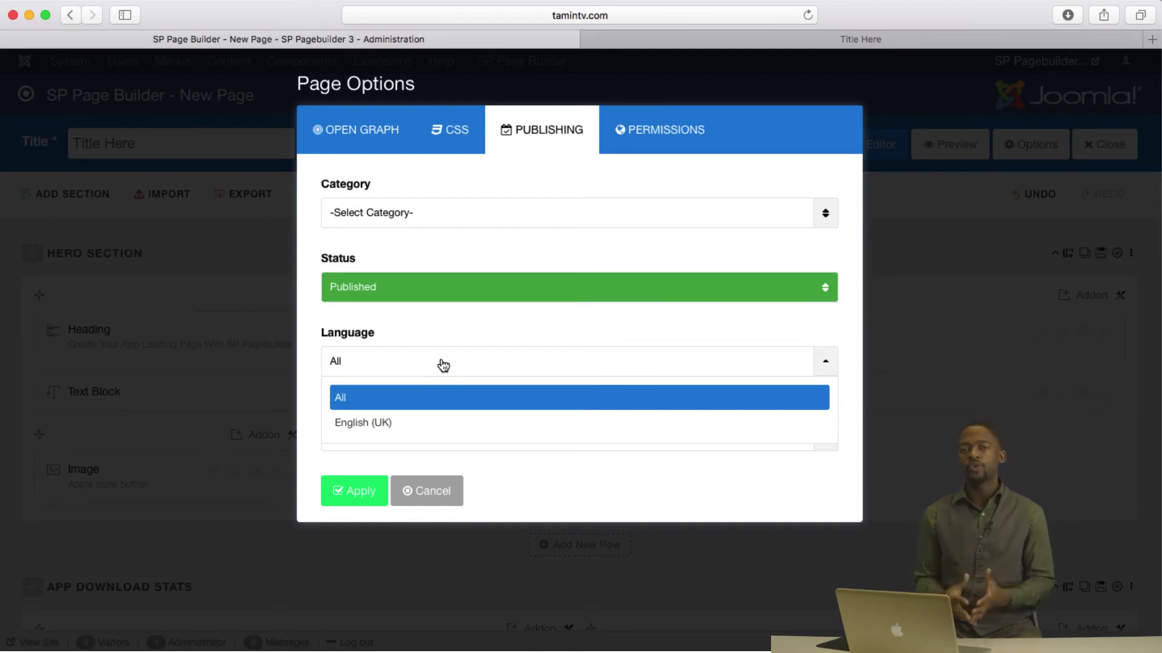
click(443, 364)
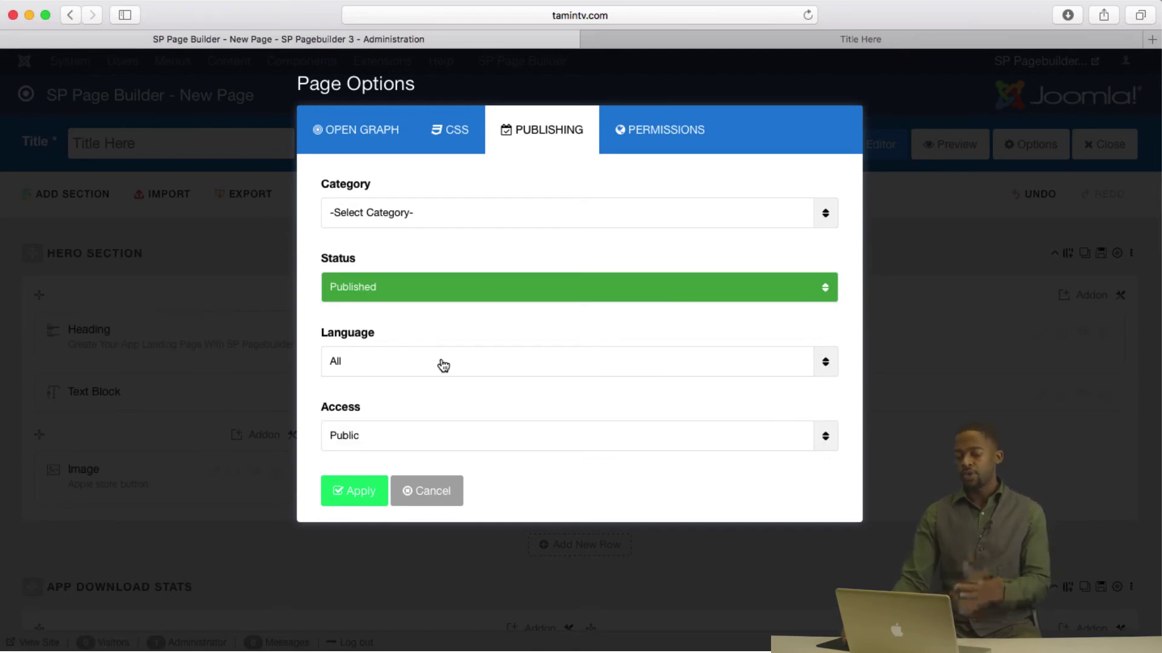
click(444, 366)
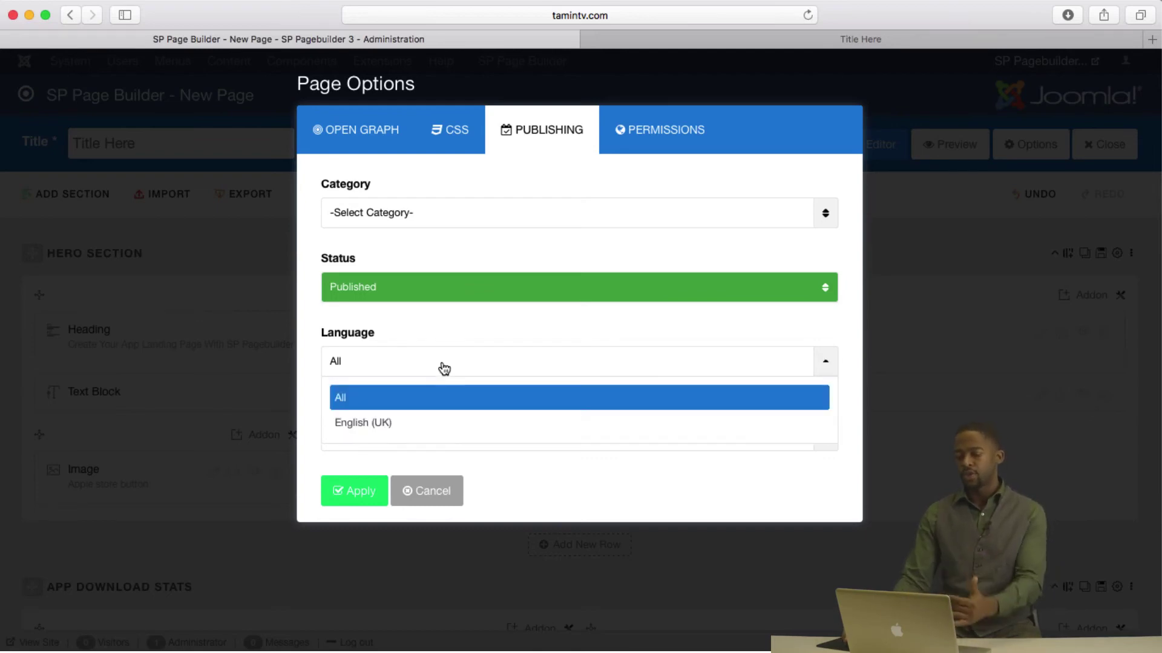
click(535, 469)
click(422, 440)
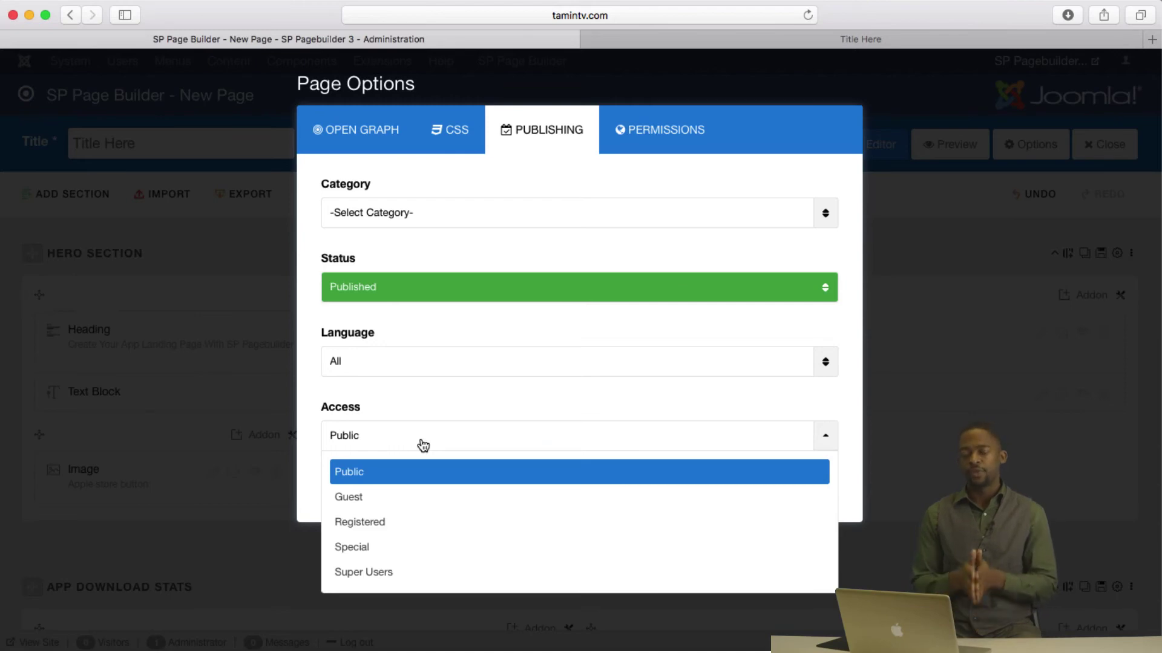
click(706, 213)
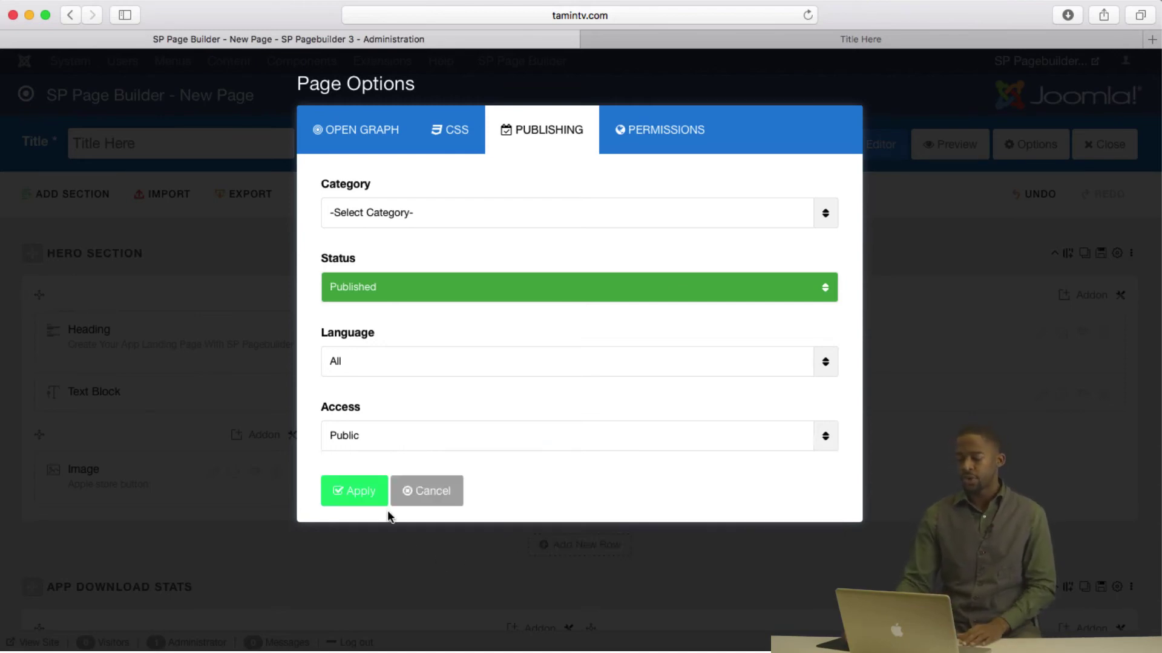
click(361, 491)
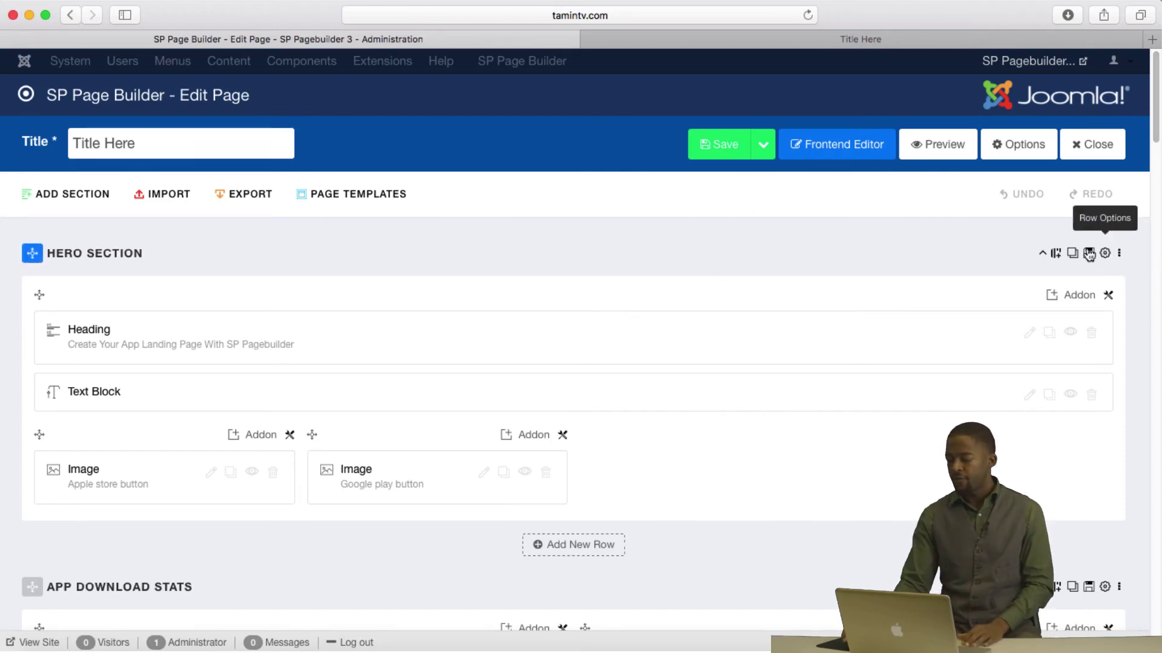
Open the Hero Section row options to review its 185px/170px padding and app-hero background.
click(1105, 254)
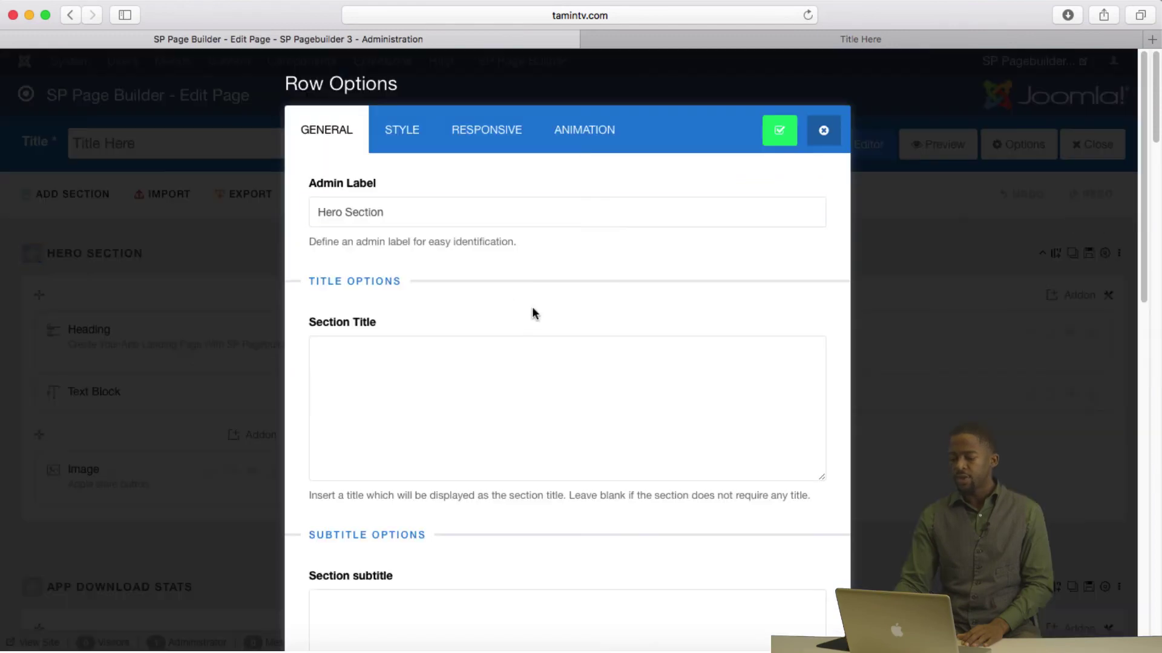
click(457, 341)
scroll(456, 342, down, 3)
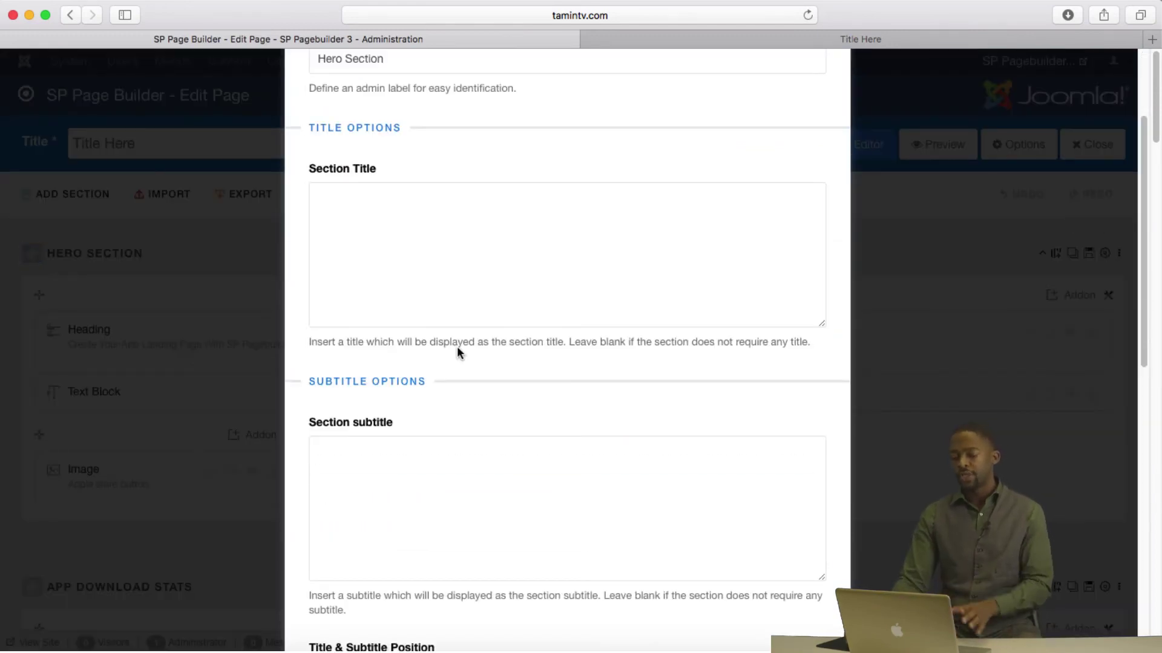
scroll(470, 359, down, 6)
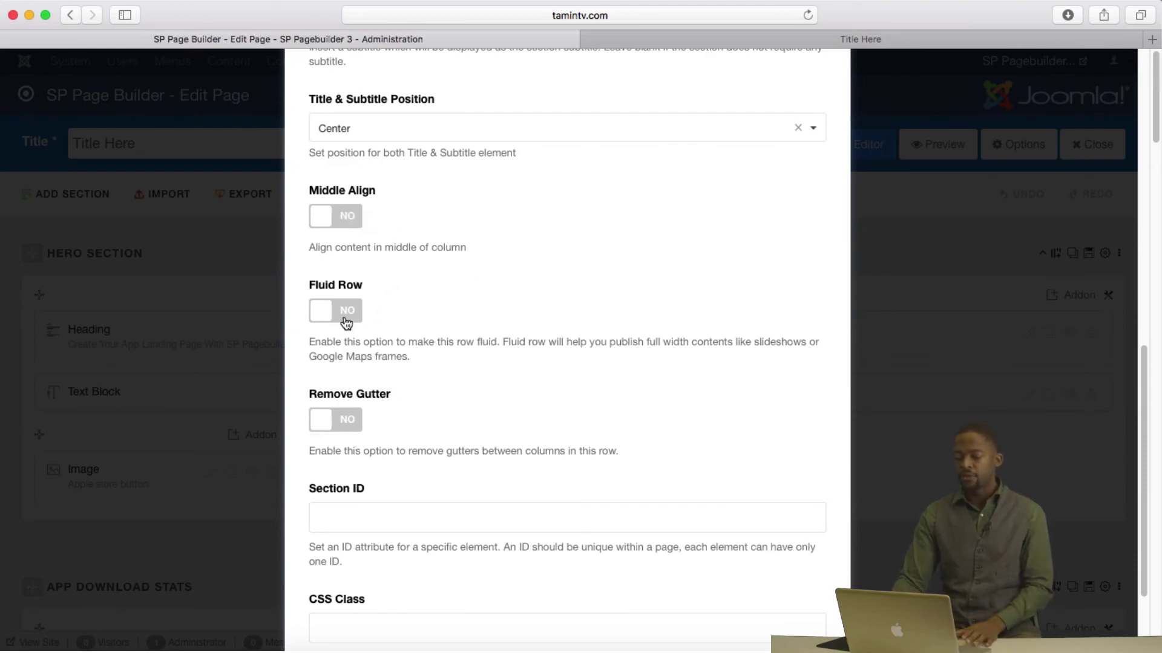
scroll(352, 433, down, 3)
scroll(352, 435, up, 15)
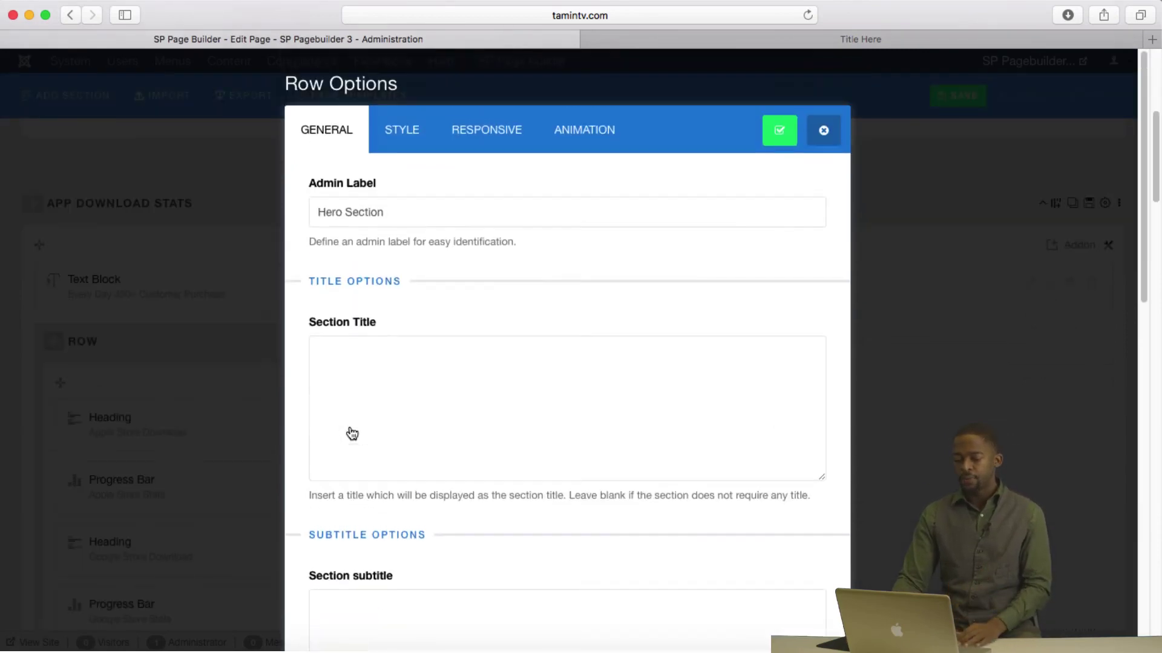
Switch the Hero Section row options to Style and inspect the top padding value.
click(401, 130)
click(377, 216)
scroll(584, 424, down, 3)
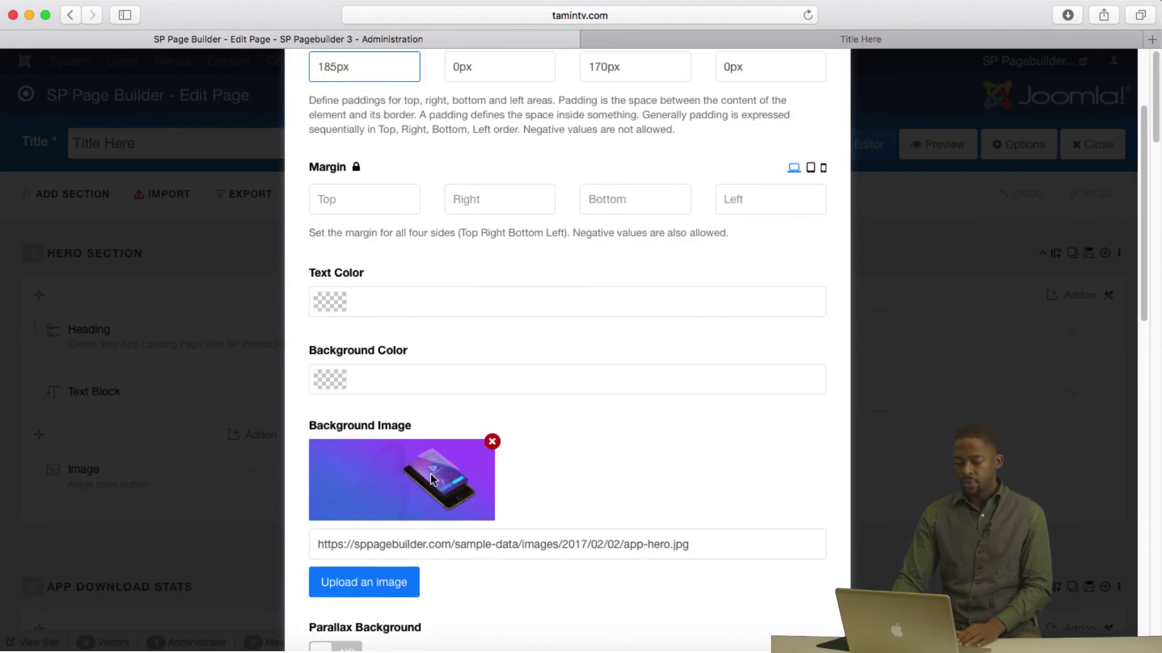
scroll(440, 478, down, 3)
scroll(444, 445, down, 5)
scroll(400, 424, down, 3)
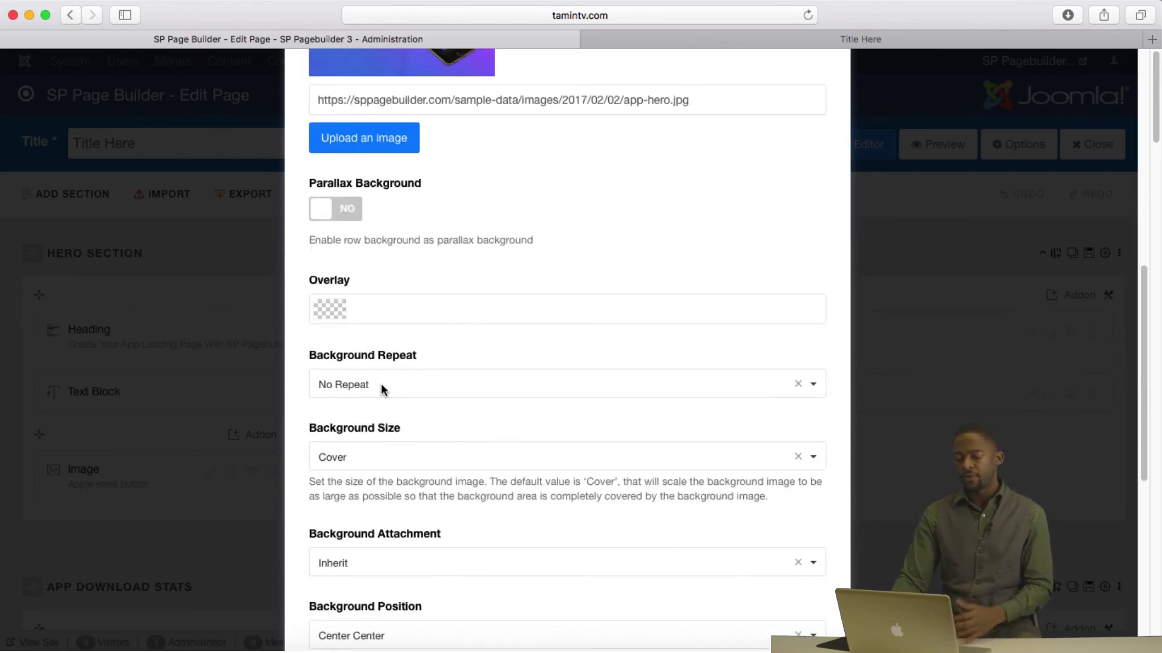
scroll(384, 385, down, 3)
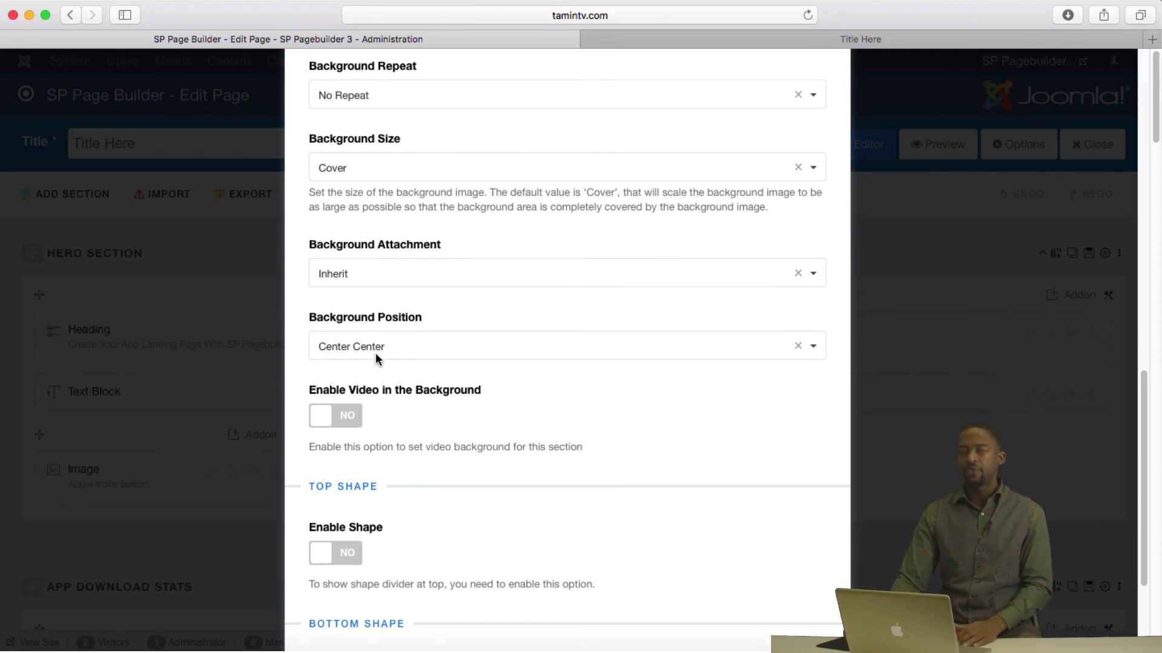
scroll(375, 352, up, 5)
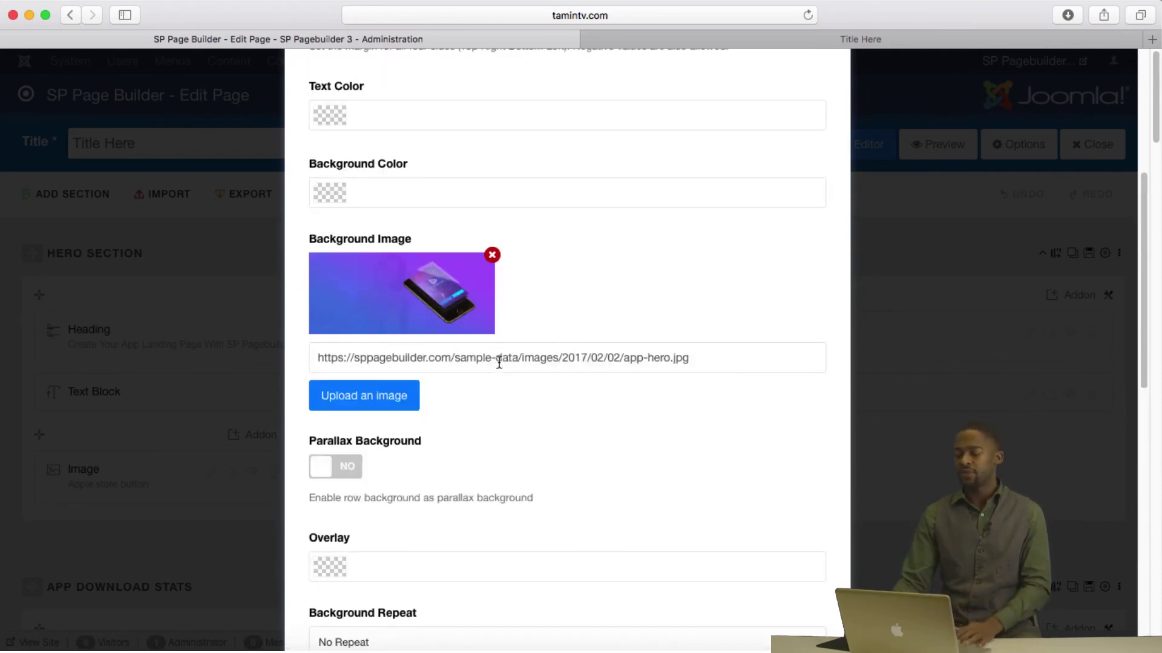
scroll(544, 363, up, 5)
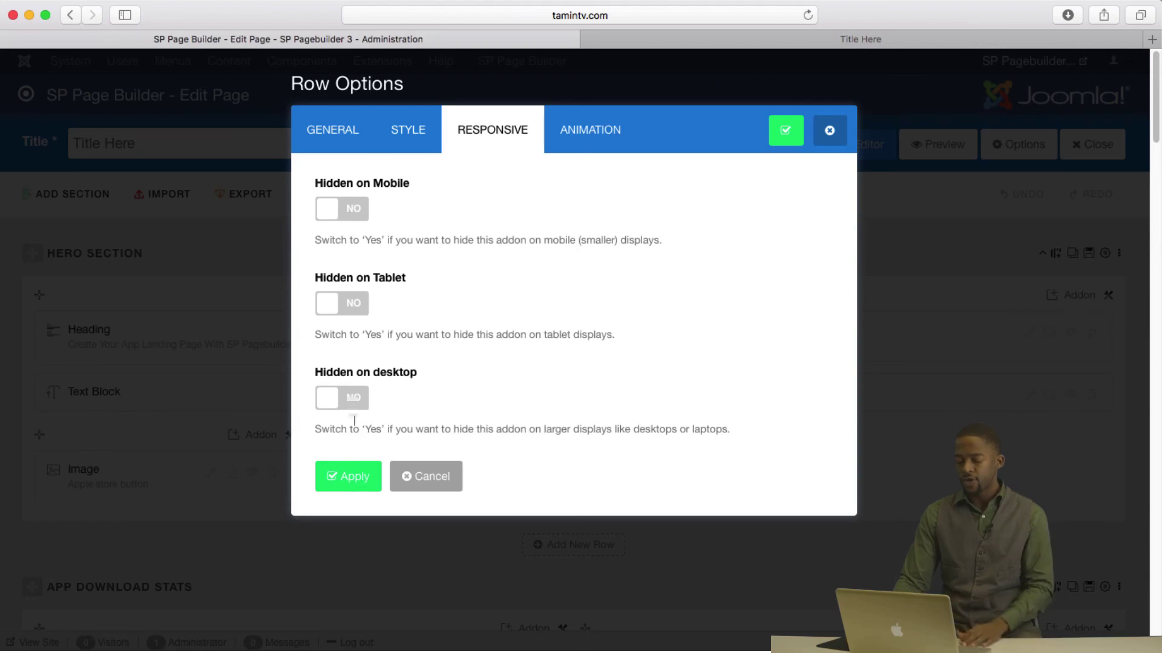
Review the row's Animation settings, leaving no animation, 300 ms duration and 0 delay.
click(590, 130)
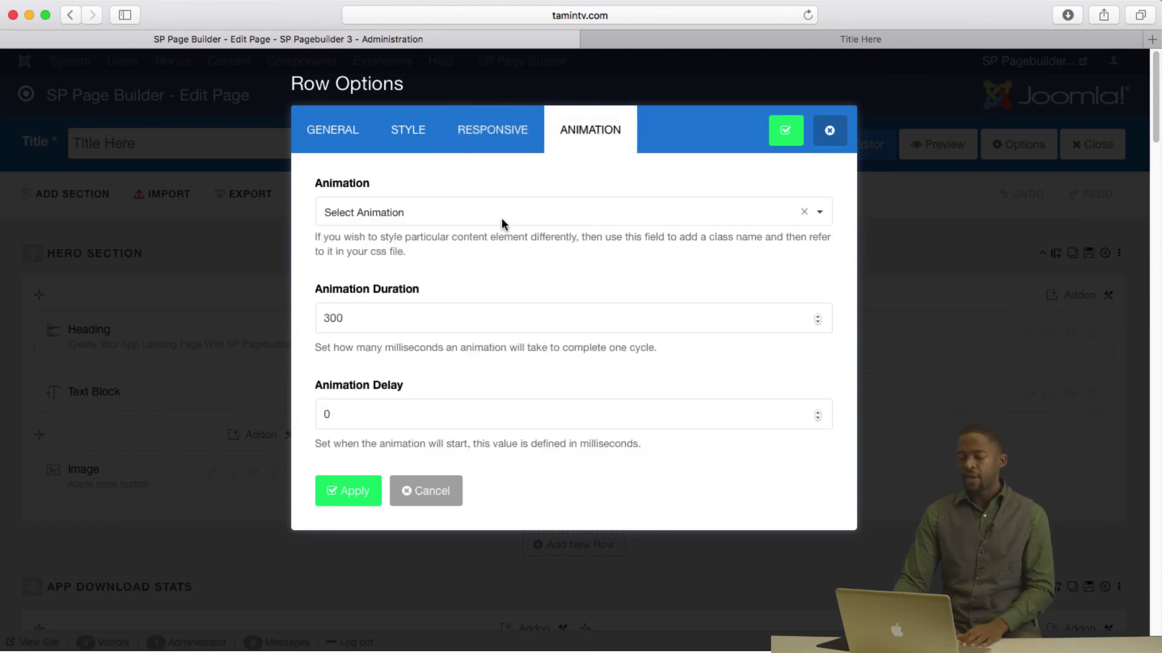
click(502, 212)
scroll(476, 306, down, 3)
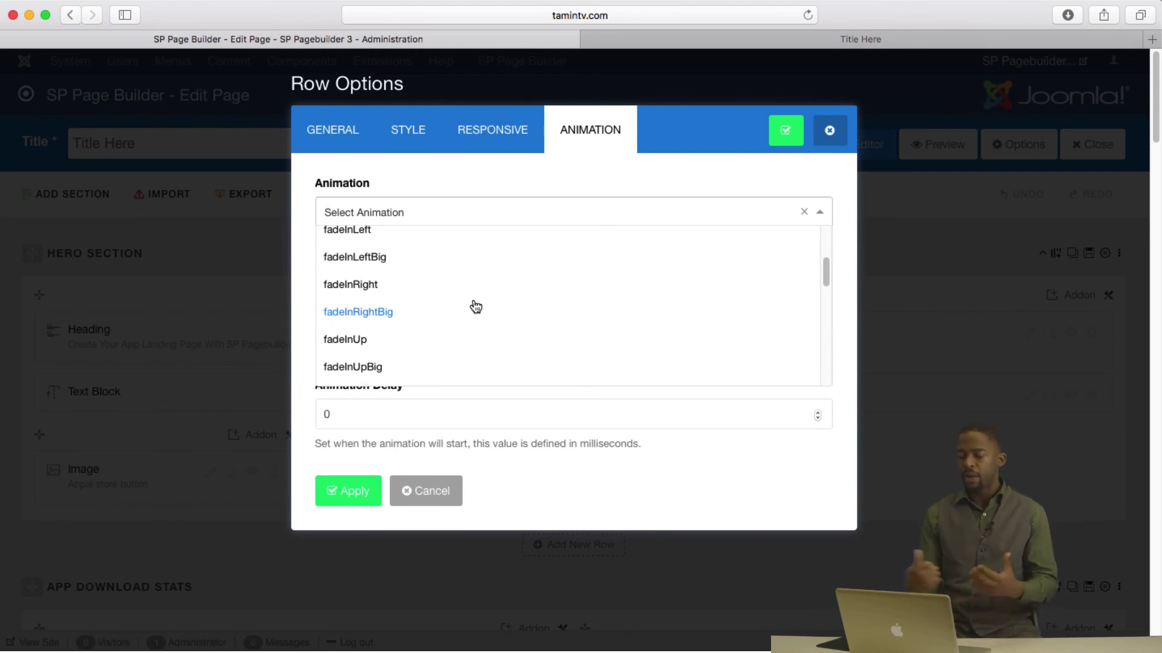
click(413, 414)
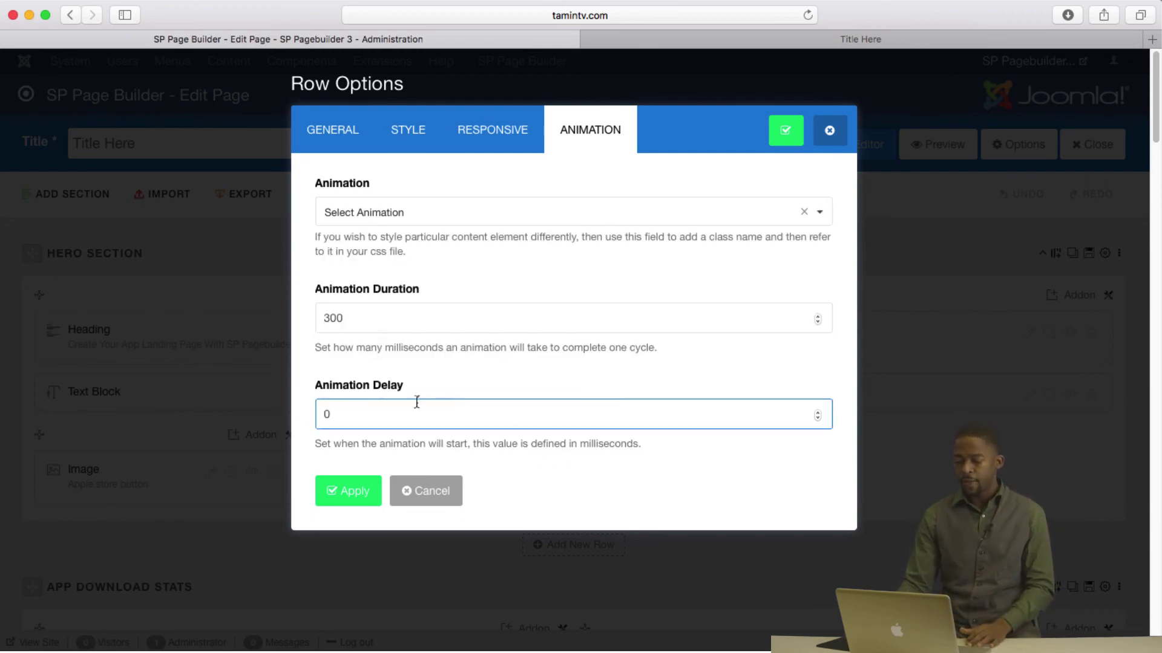
click(387, 318)
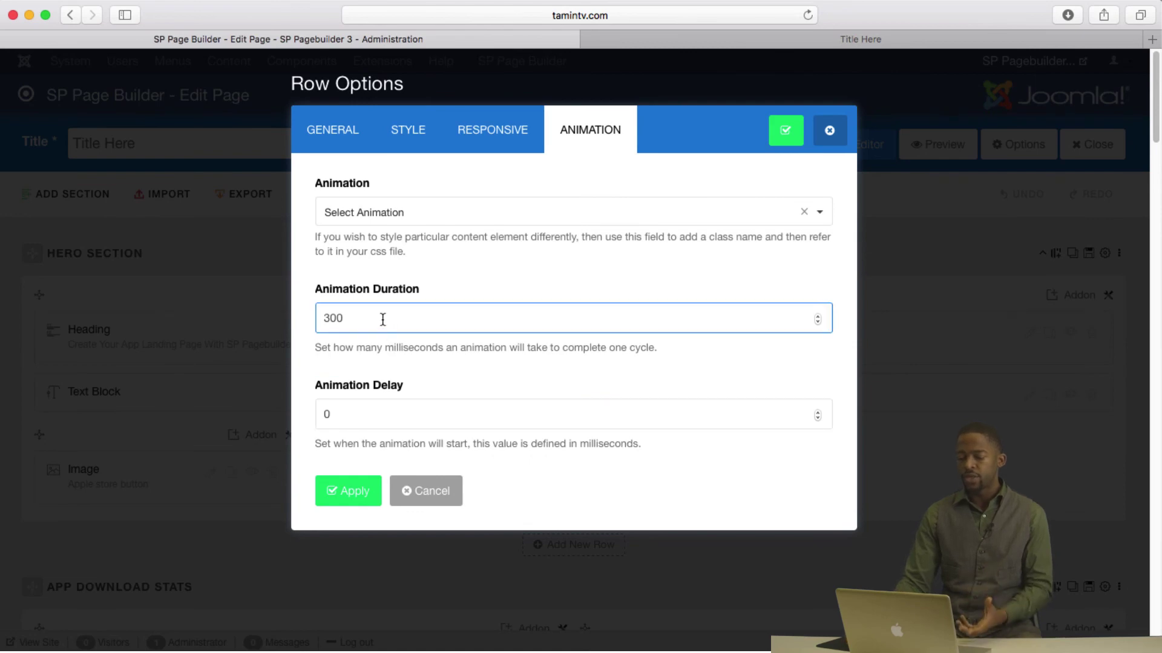
click(408, 532)
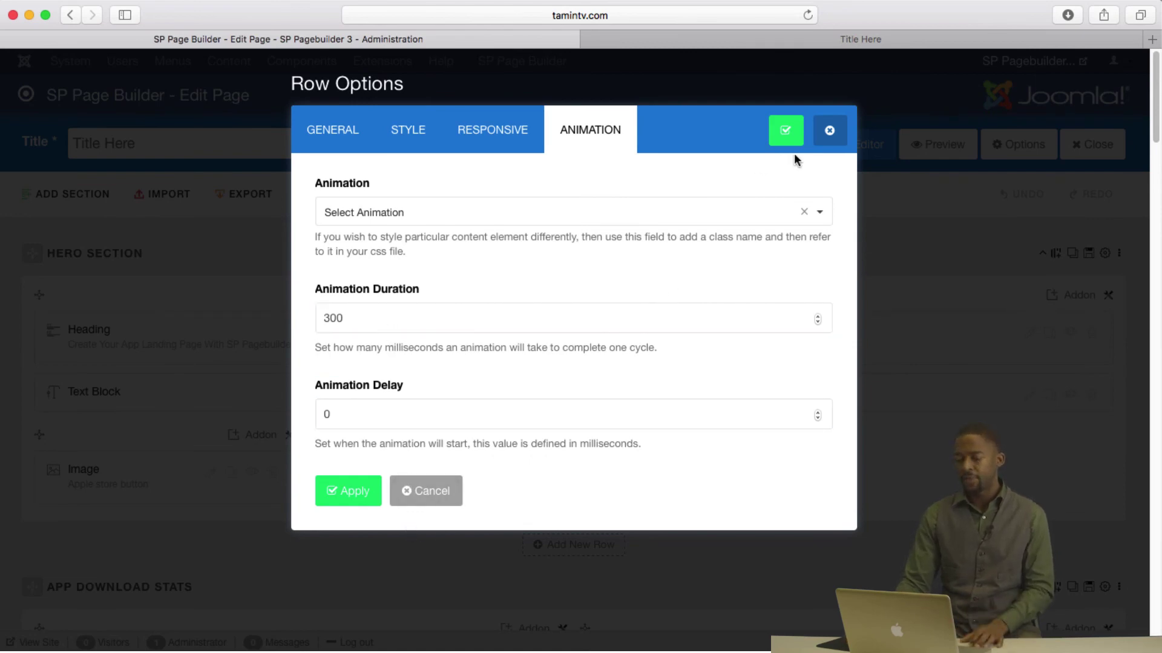
Close the Hero Section row settings without changes and Save & Close the page.
click(829, 134)
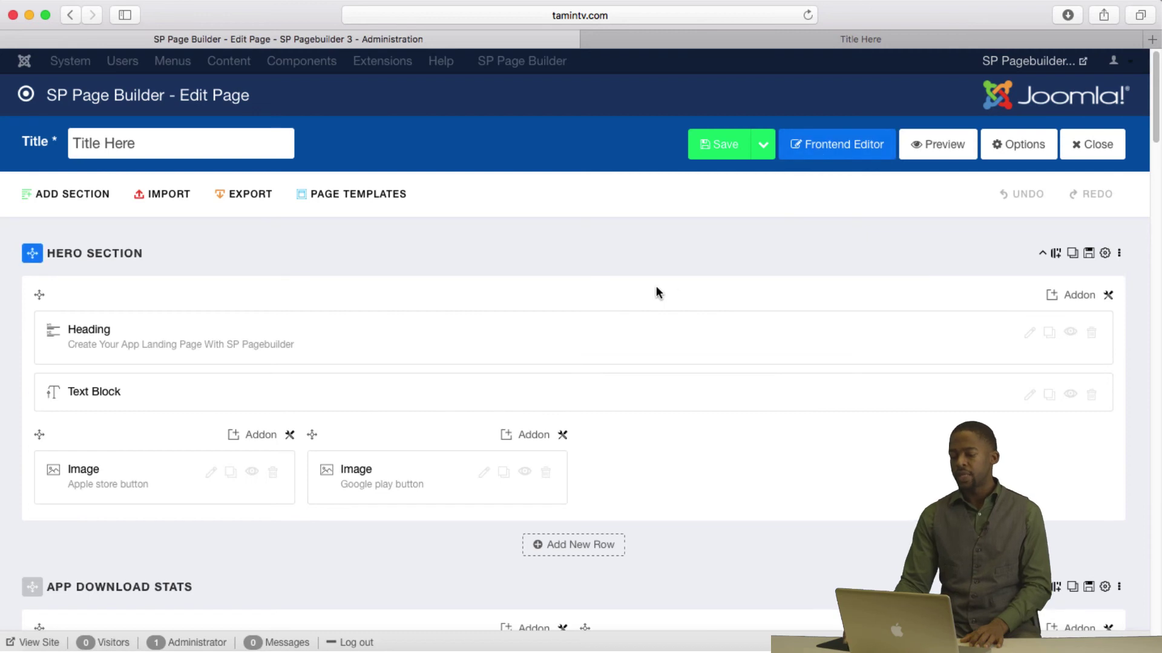
click(763, 151)
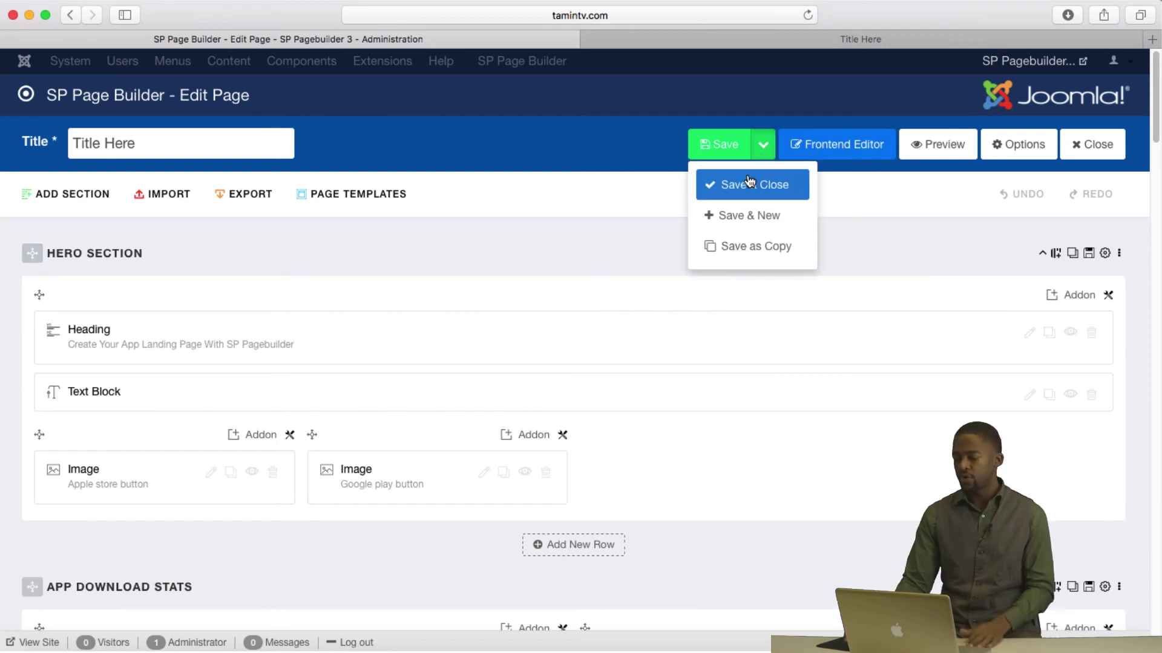
click(750, 184)
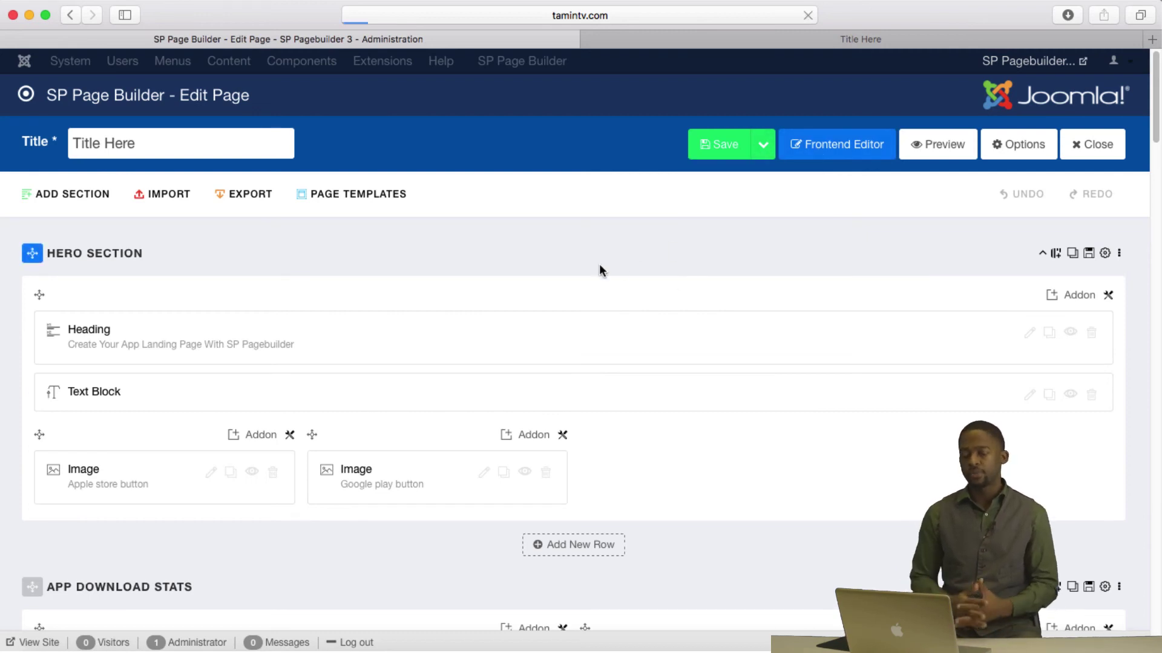